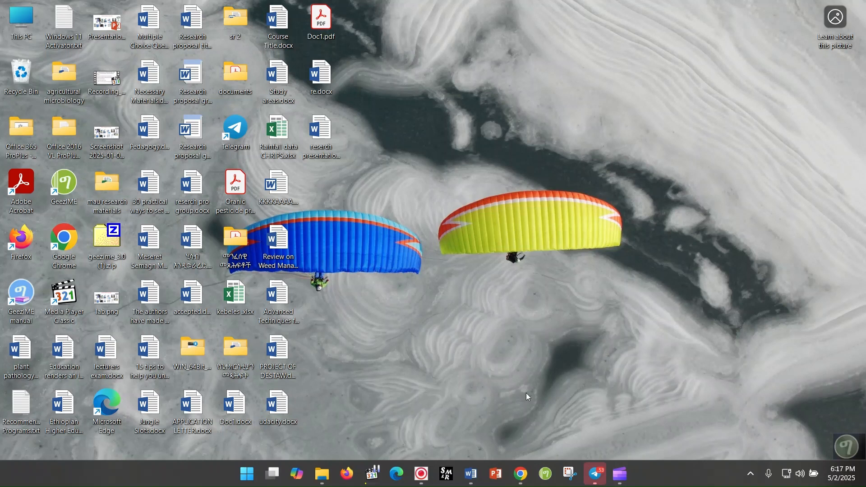
# Step: Open Microsoft Clipchamp from the desktop
pyautogui.moveTo(620, 469)
pyautogui.click(621, 474)
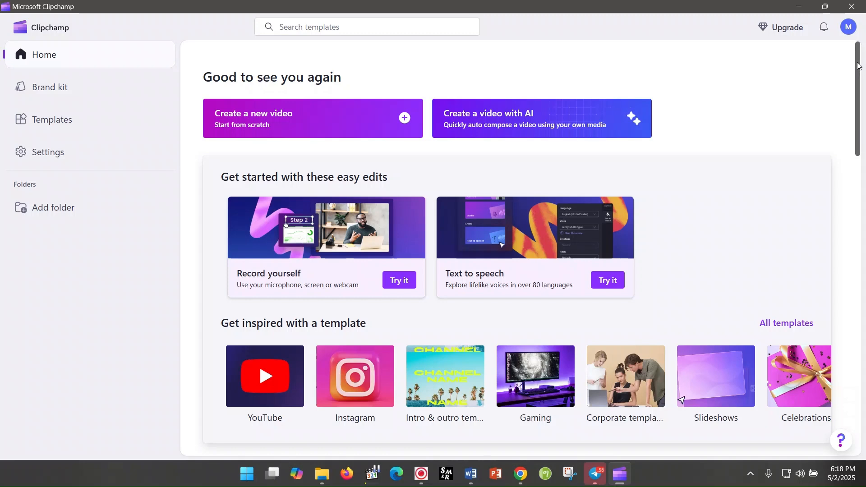
# Step: Look through the easy edits, templates and existing video projects on the home page, returning to its beginning
pyautogui.scroll(-5, 858, 65)
pyautogui.scroll(5, 859, 81)
pyautogui.scroll(-2, 859, 118)
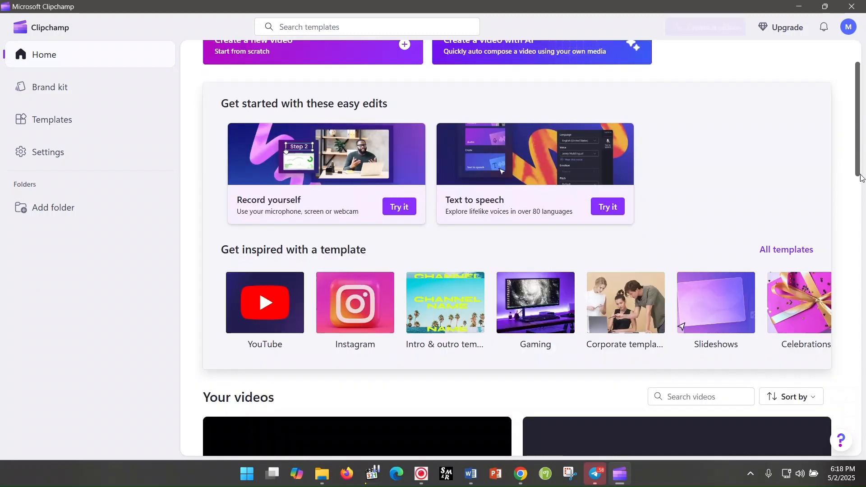
pyautogui.scroll(-1, 858, 153)
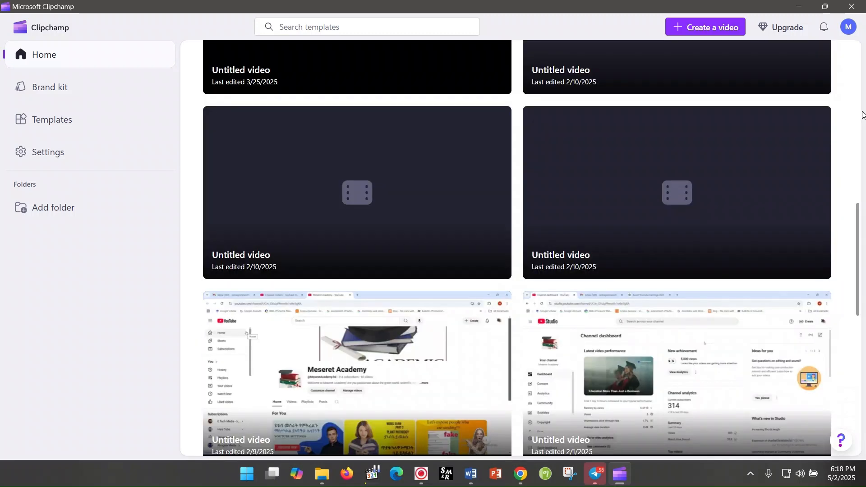
pyautogui.scroll(-8, 859, 137)
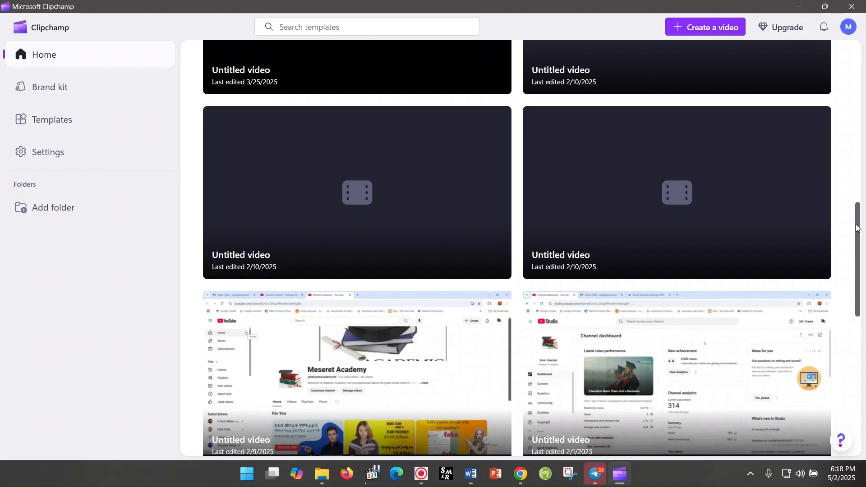
pyautogui.moveTo(858, 229); pyautogui.dragTo(865, 429)
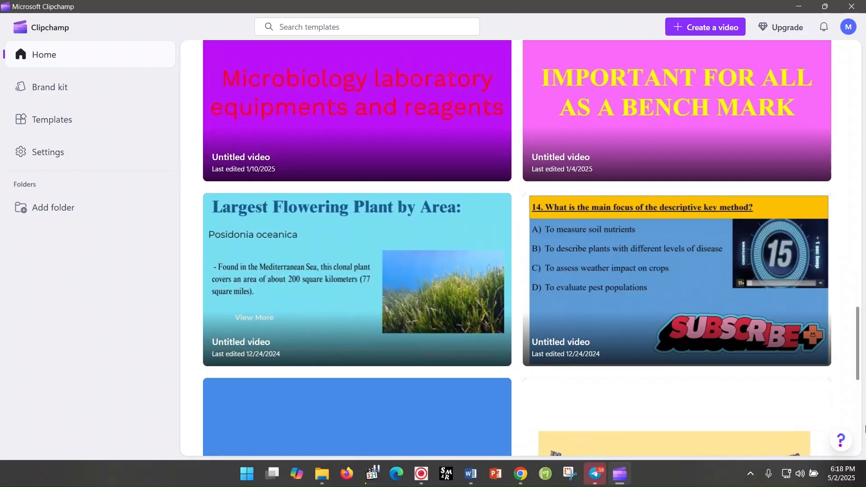
pyautogui.moveTo(865, 351); pyautogui.dragTo(862, 175)
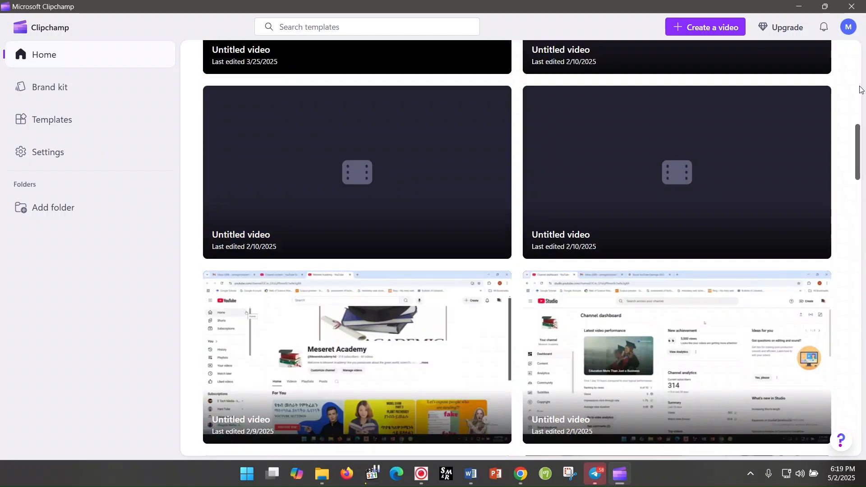
pyautogui.moveTo(859, 164); pyautogui.dragTo(852, 65)
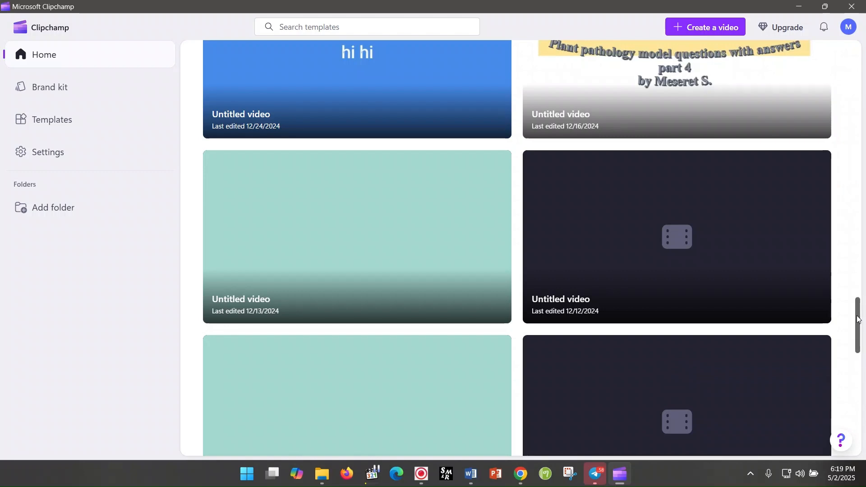
pyautogui.moveTo(859, 322); pyautogui.dragTo(864, 53)
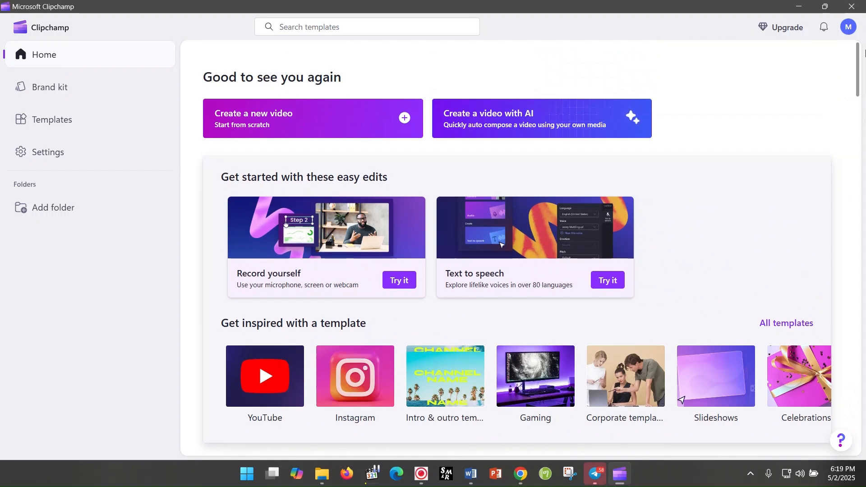
pyautogui.click(291, 121)
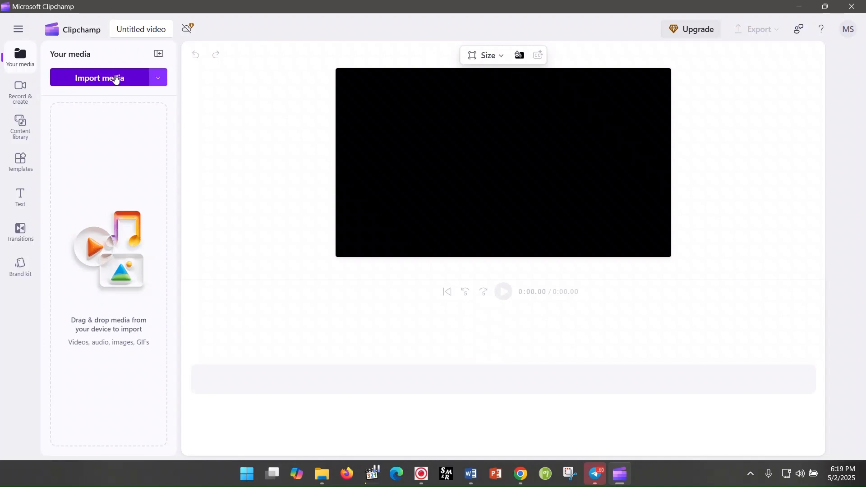
pyautogui.click(99, 80)
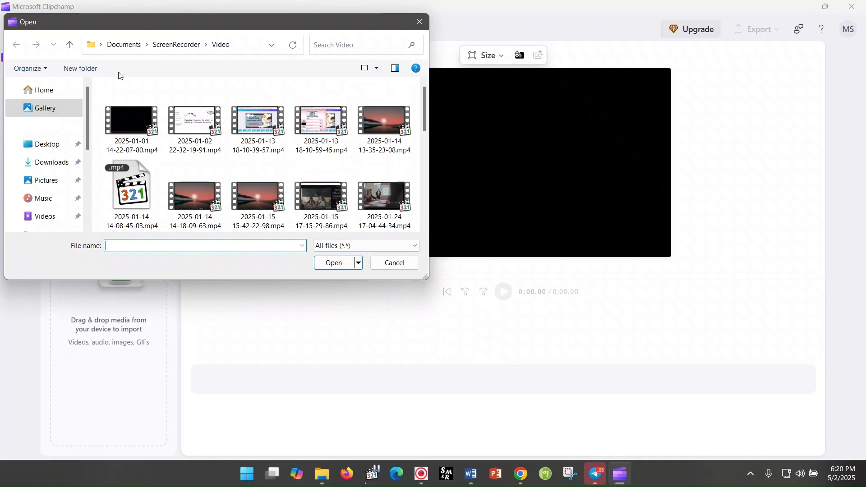
pyautogui.moveTo(425, 129); pyautogui.dragTo(421, 230)
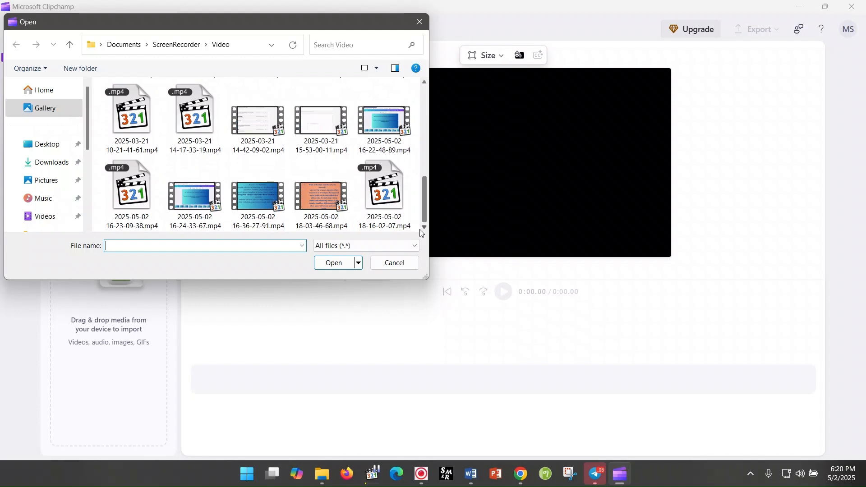
pyautogui.click(327, 208)
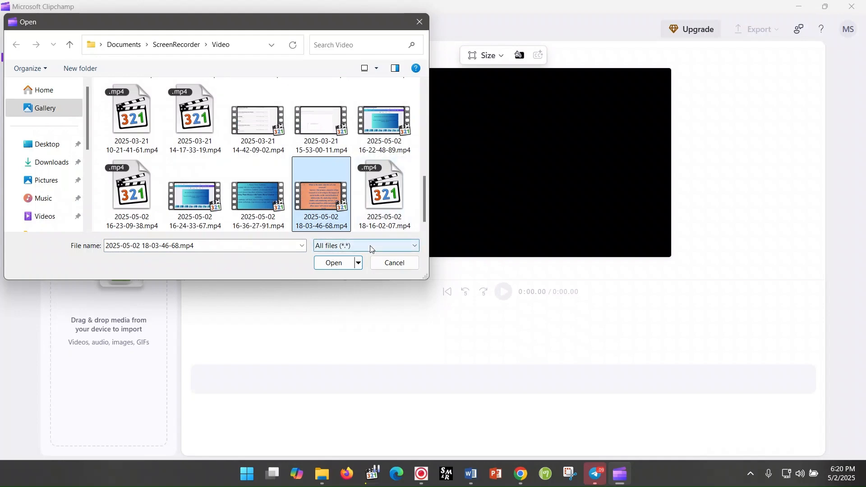
pyautogui.click(339, 264)
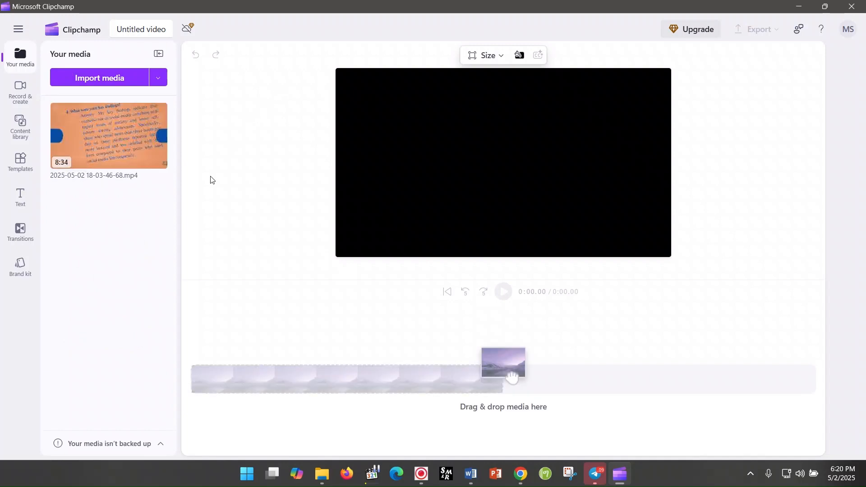
# Step: Place the imported recording at the start of the timeline's video track
pyautogui.moveTo(132, 145)
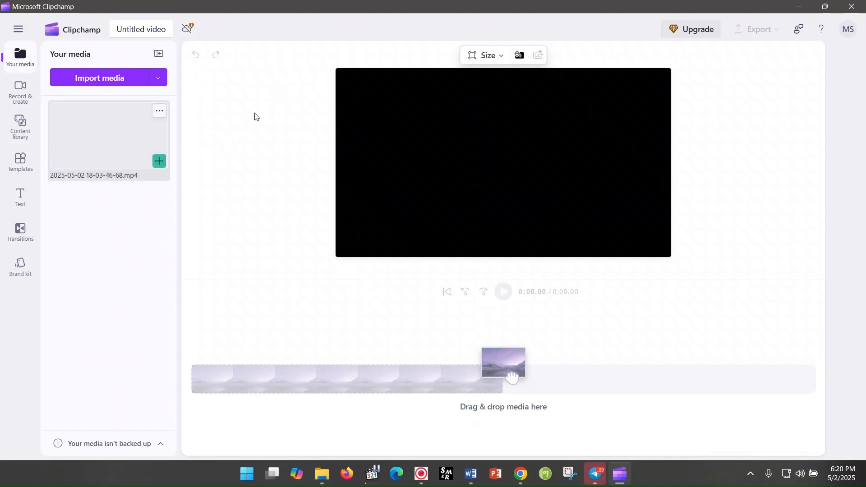
pyautogui.moveTo(109, 125)
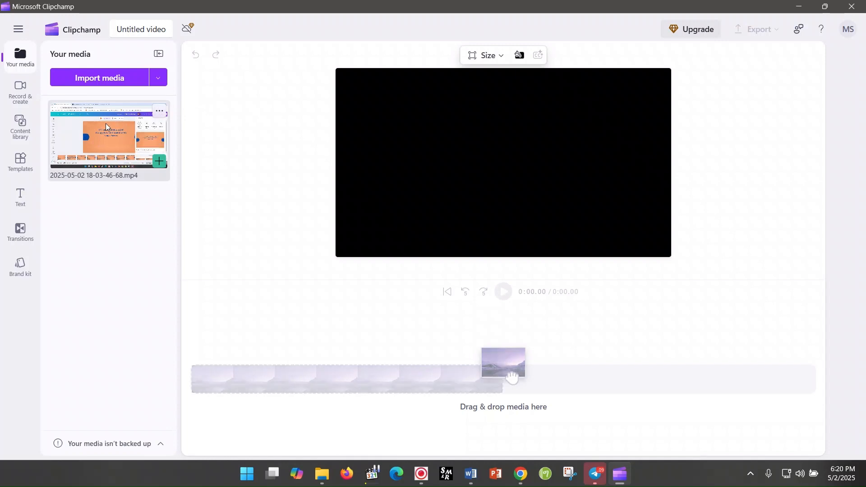
pyautogui.moveTo(104, 123); pyautogui.dragTo(250, 377)
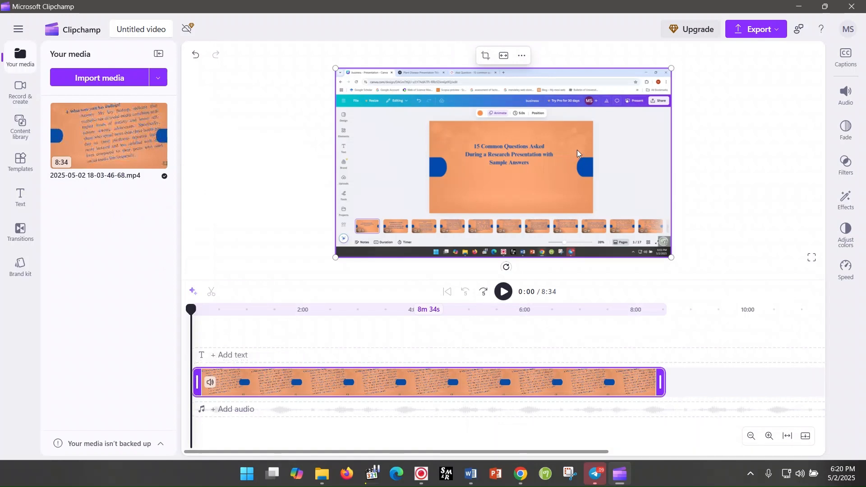
# Step: Play the recording's opening to find where the full-screen presentation starts, and split the clip at 0:39
pyautogui.click(503, 292)
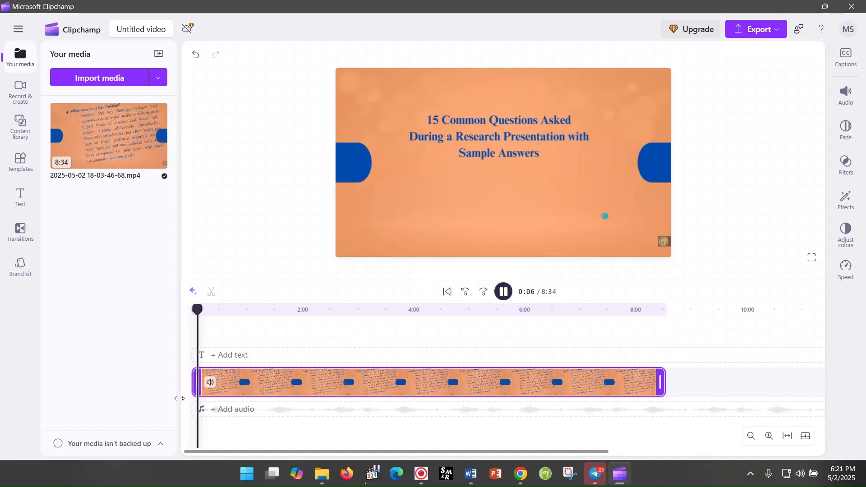
pyautogui.click(190, 372)
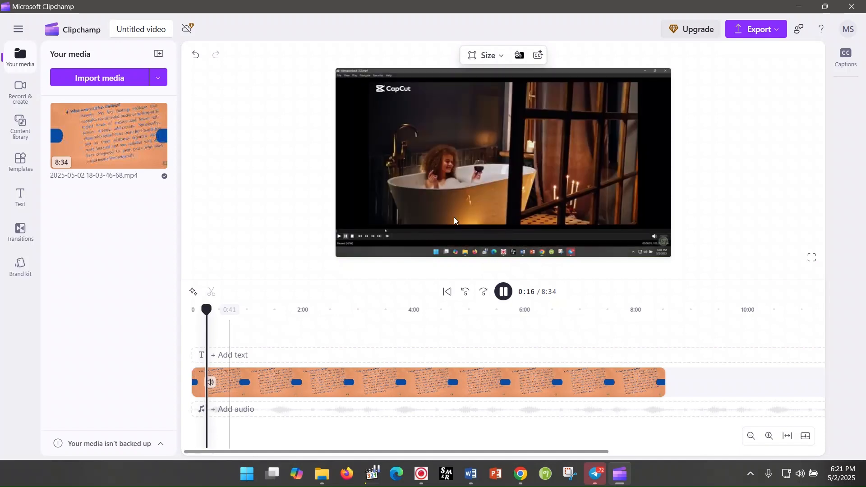
pyautogui.click(503, 295)
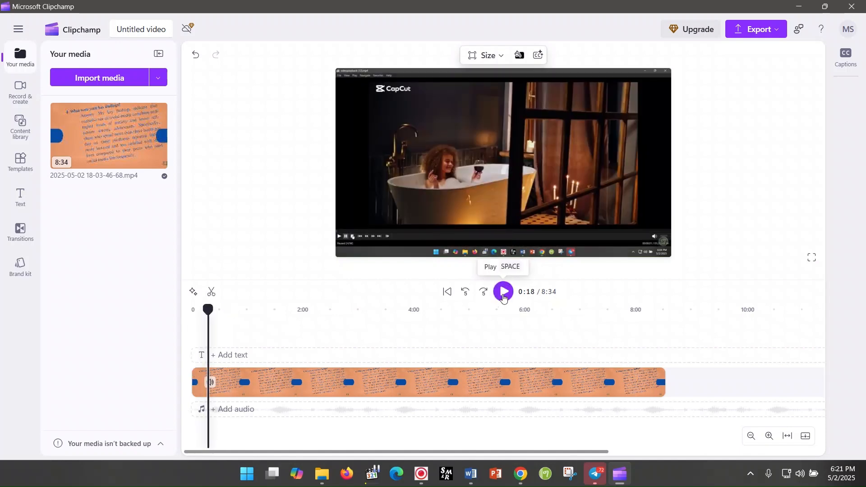
pyautogui.click(503, 296)
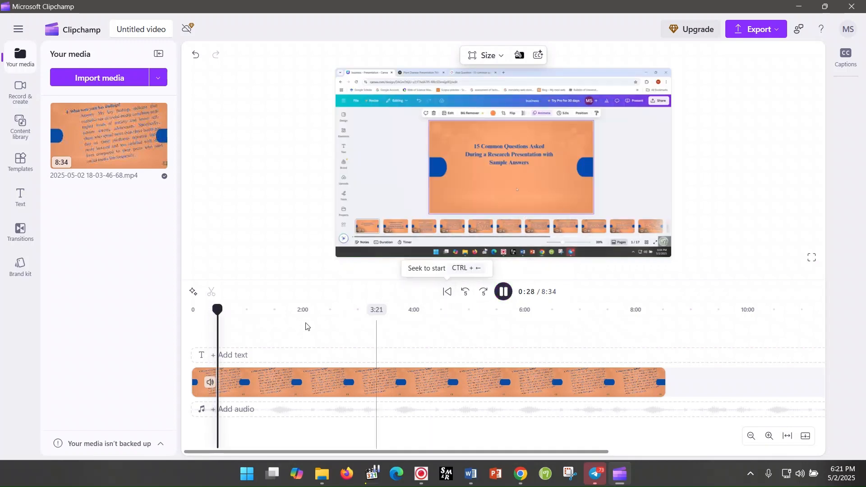
pyautogui.click(254, 331)
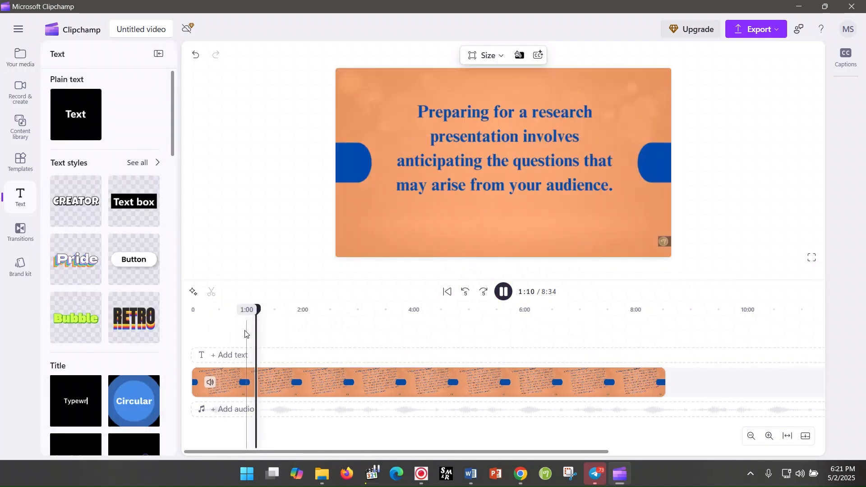
pyautogui.click(242, 334)
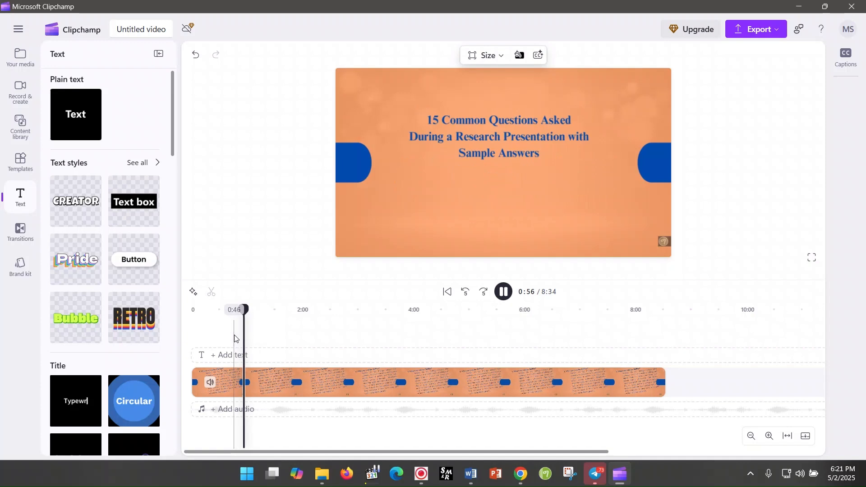
pyautogui.click(234, 335)
pyautogui.click(225, 338)
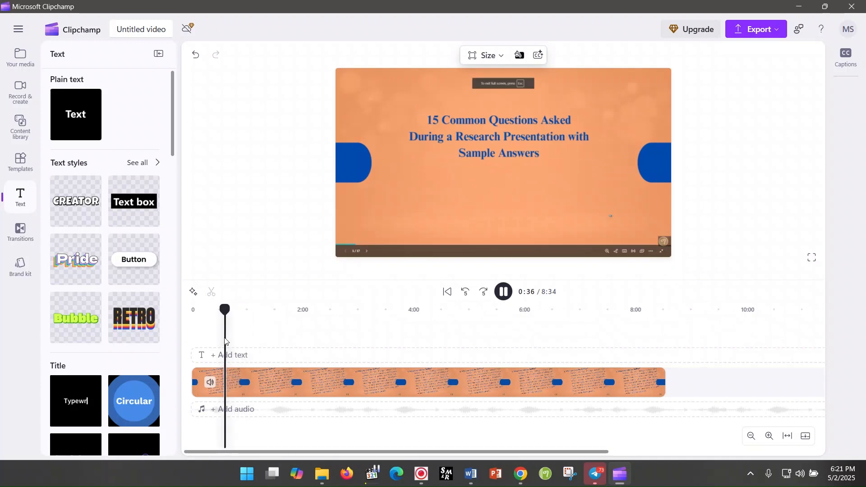
pyautogui.click(221, 341)
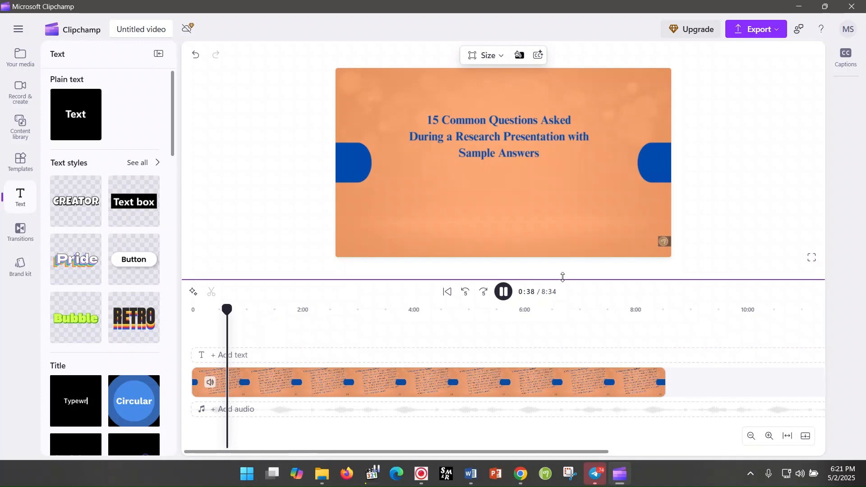
pyautogui.click(503, 292)
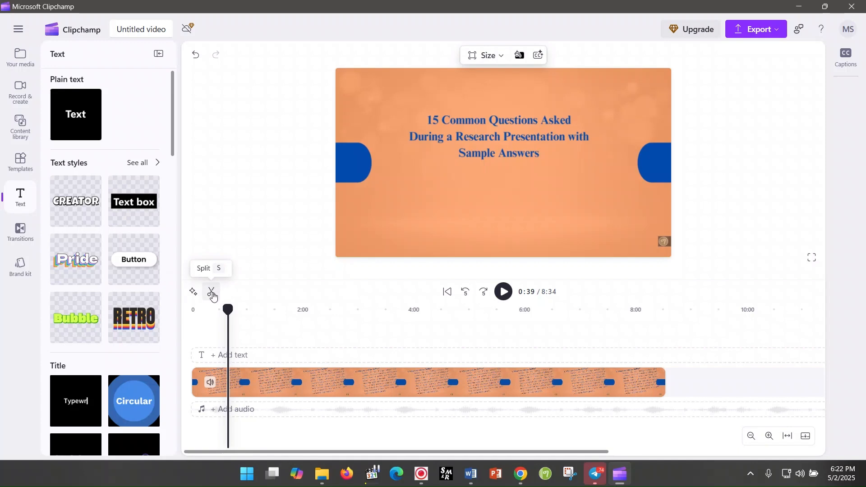
pyautogui.click(214, 296)
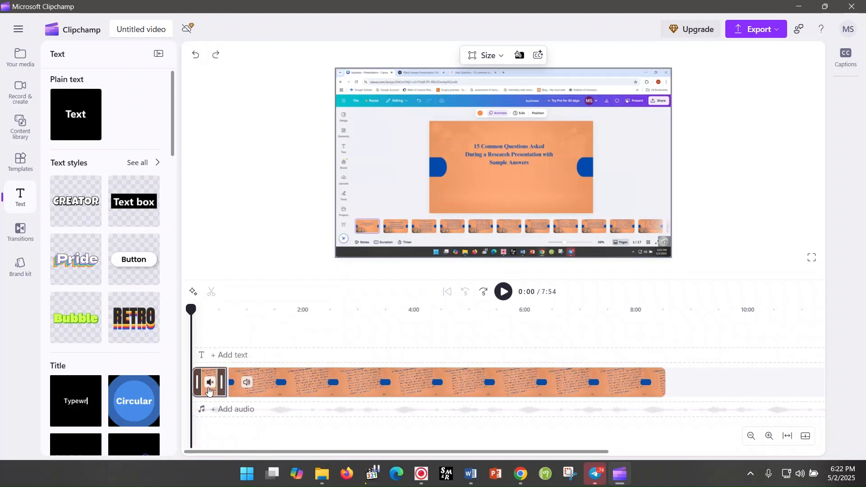
# Step: Delete the first 39-second segment and remove the gap it leaves before the remaining clip
pyautogui.click(209, 391)
pyautogui.click(209, 387)
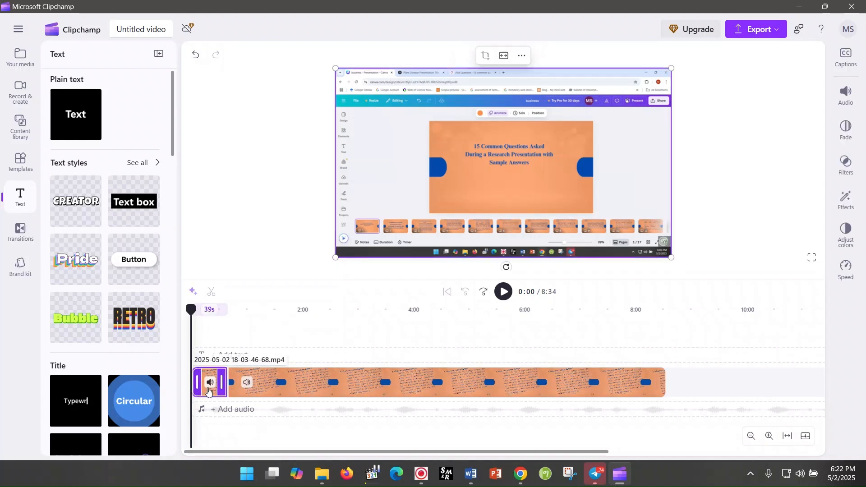
pyautogui.rightClick(209, 390)
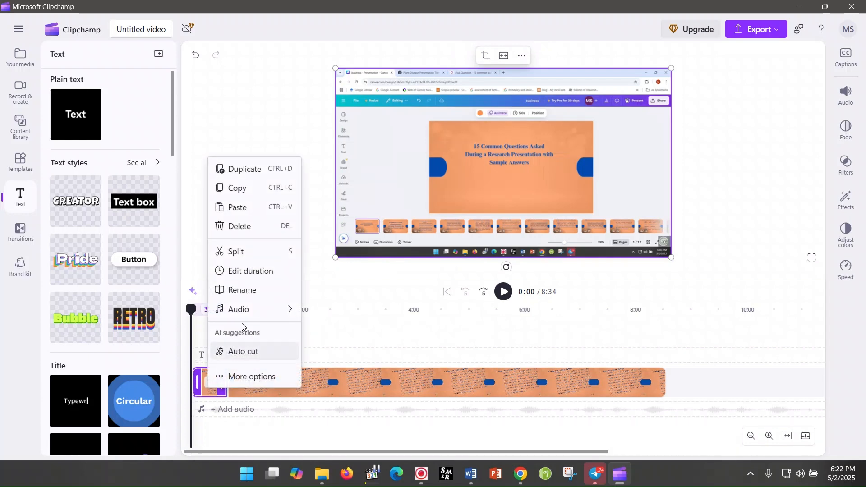
pyautogui.click(256, 231)
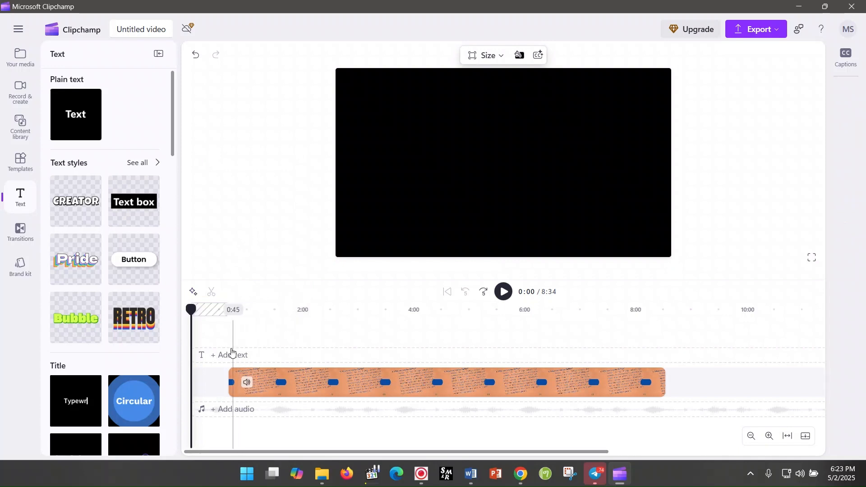
pyautogui.moveTo(211, 383)
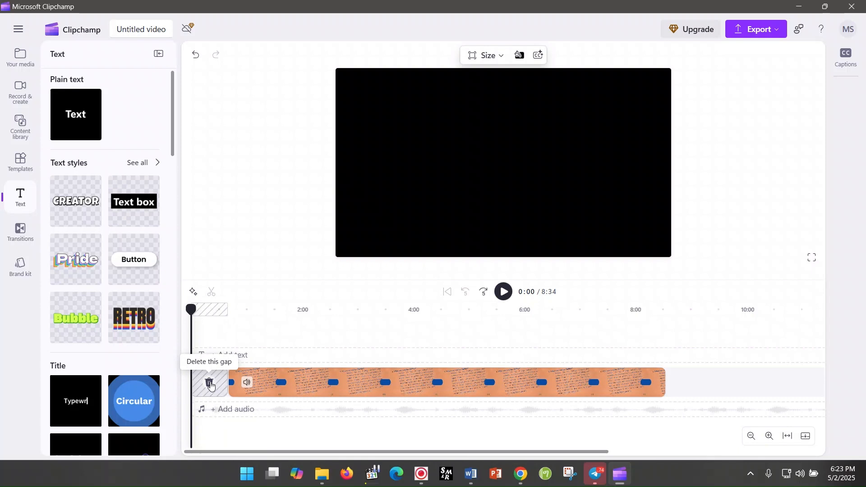
pyautogui.click(209, 384)
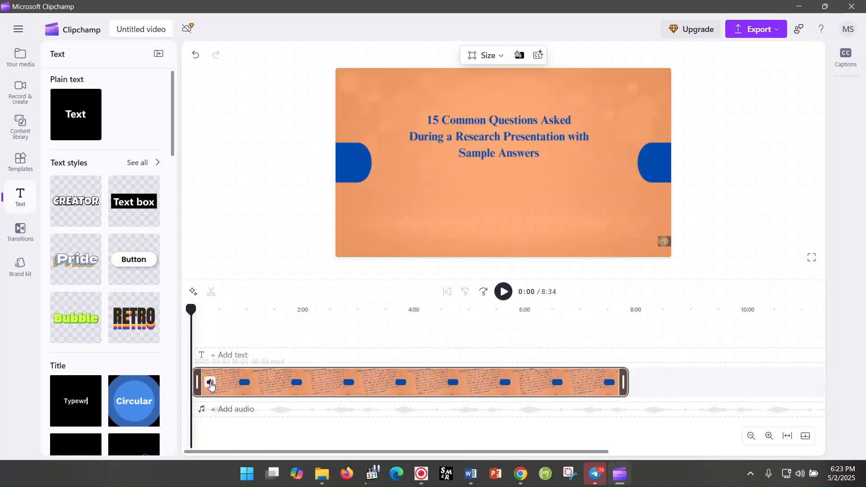
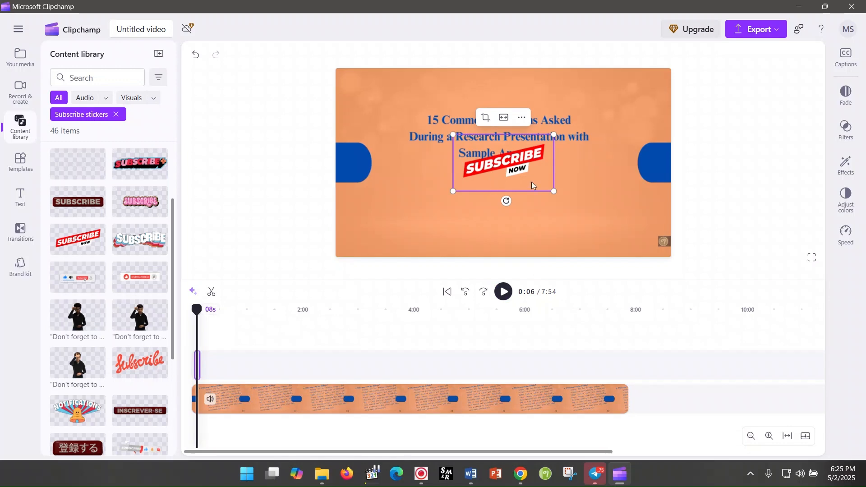
# Step: Move the red and white subscribe sticker to the video frame's lower-right corner and preview its animation from the start
pyautogui.moveTo(491, 179); pyautogui.dragTo(574, 215)
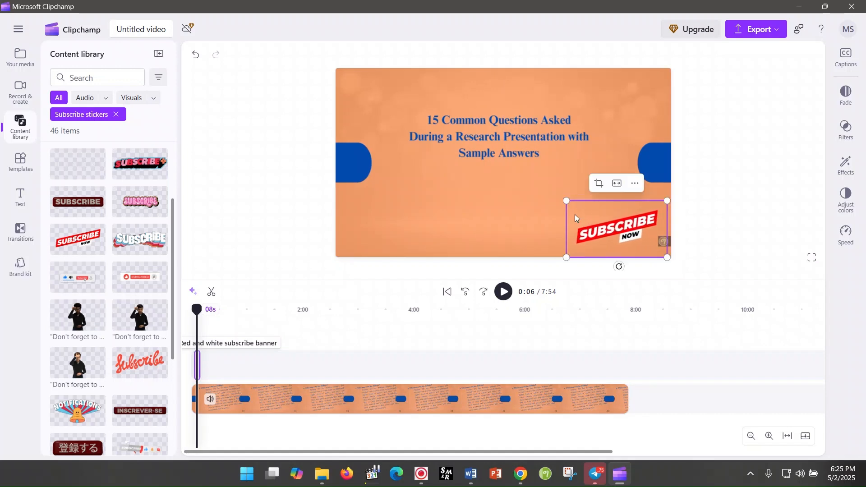
pyautogui.click(191, 367)
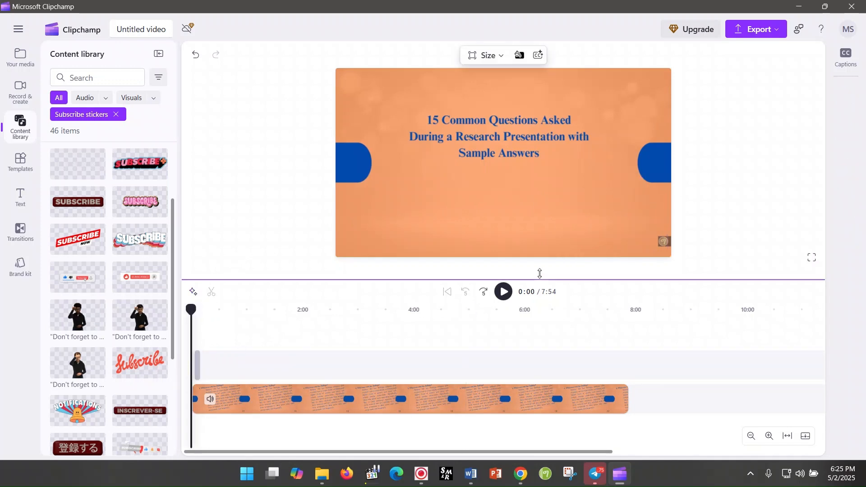
pyautogui.click(511, 292)
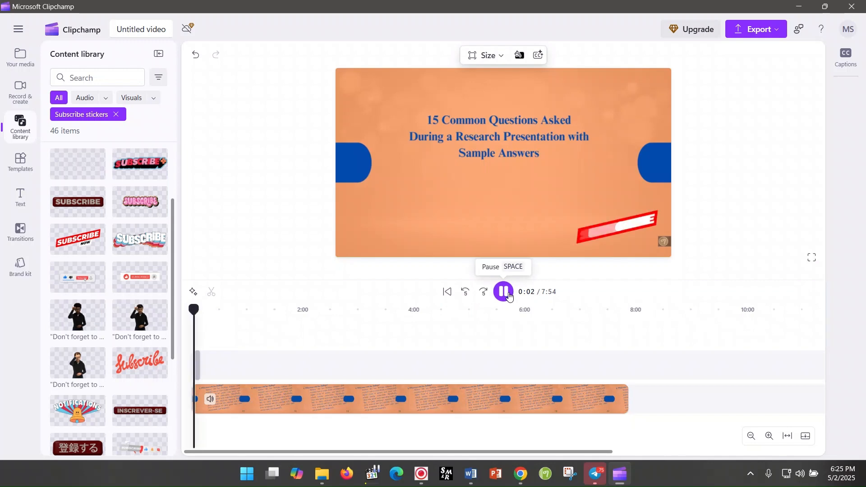
pyautogui.click(509, 296)
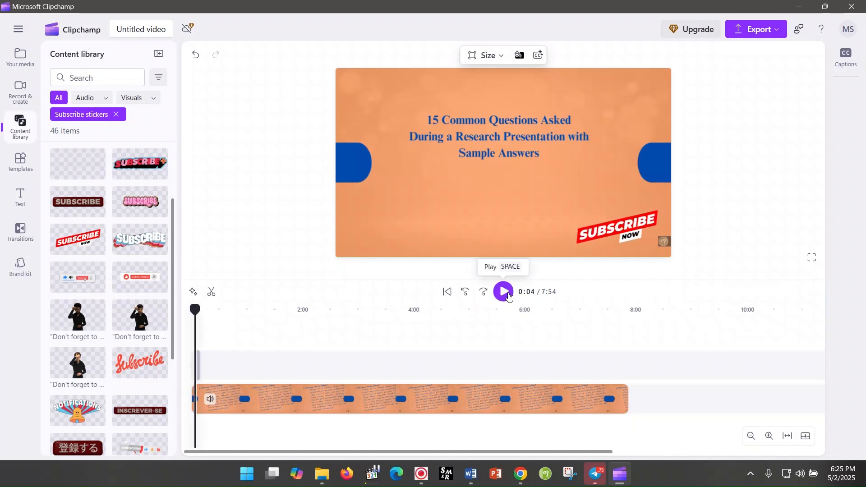
# Step: Duplicate the subscribe sticker twice on its timeline track
pyautogui.click(201, 368)
pyautogui.rightClick(199, 369)
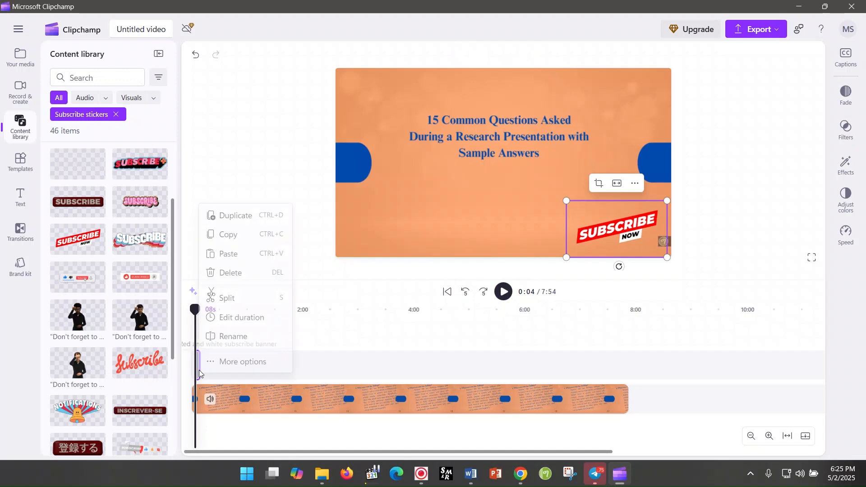
pyautogui.click(241, 217)
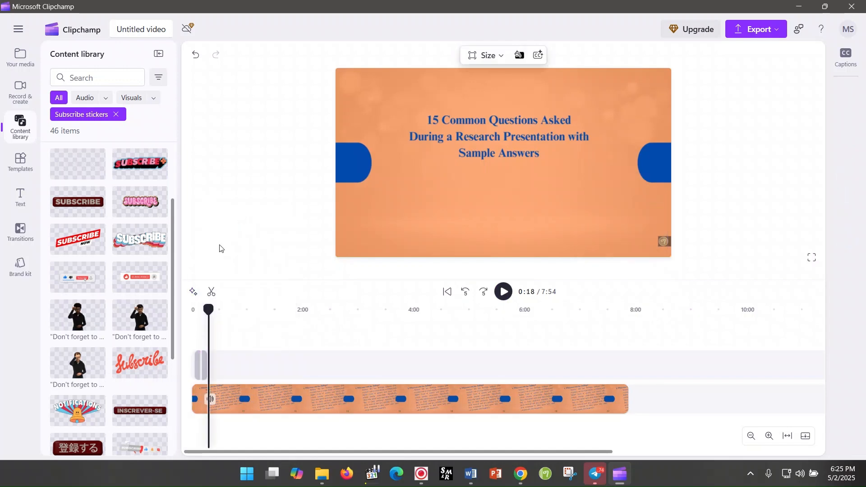
pyautogui.click(201, 357)
pyautogui.rightClick(204, 363)
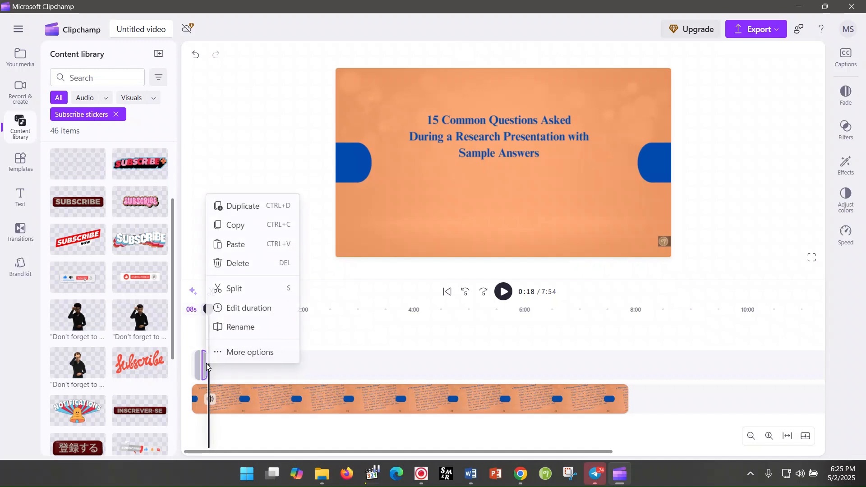
pyautogui.click(237, 206)
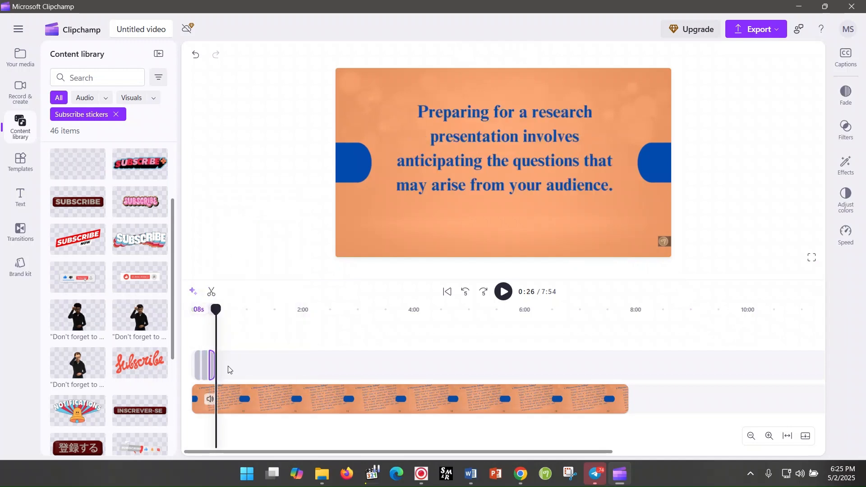
# Step: Move the two sticker copies to about 3:00 and 6:20 on the timeline, and preview the middle one from 2:55
pyautogui.moveTo(212, 368); pyautogui.dragTo(543, 379)
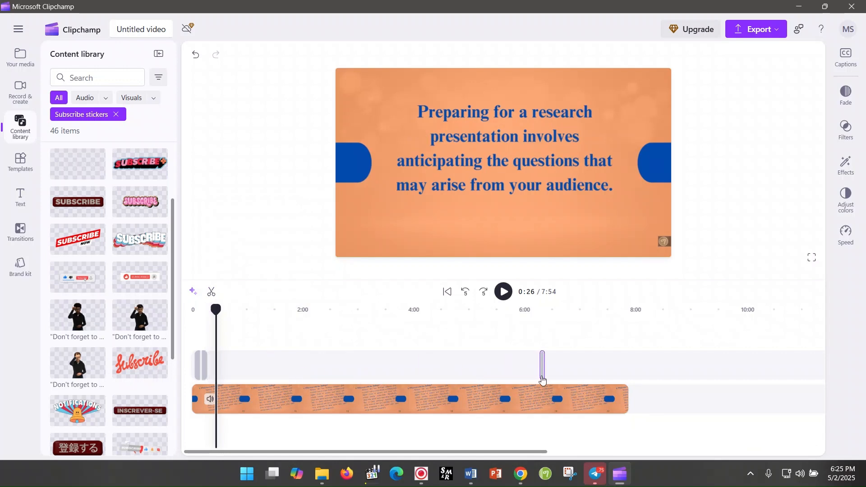
pyautogui.click(204, 366)
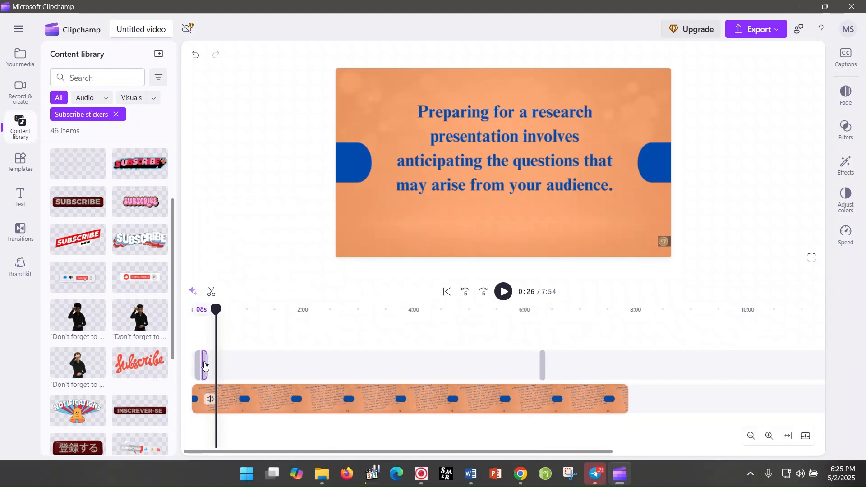
pyautogui.moveTo(203, 365)
pyautogui.mouseDown()
pyautogui.moveTo(404, 383)
pyautogui.moveTo(402, 372)
pyautogui.moveTo(360, 377)
pyautogui.mouseUp()
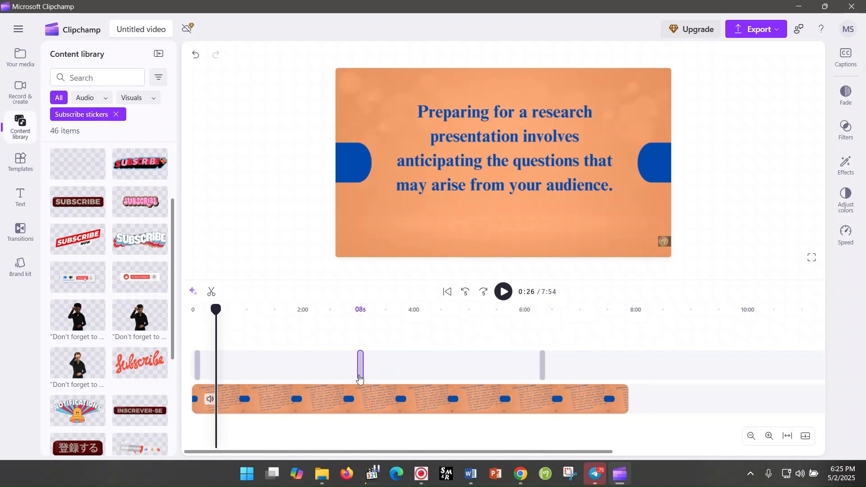
pyautogui.click(352, 351)
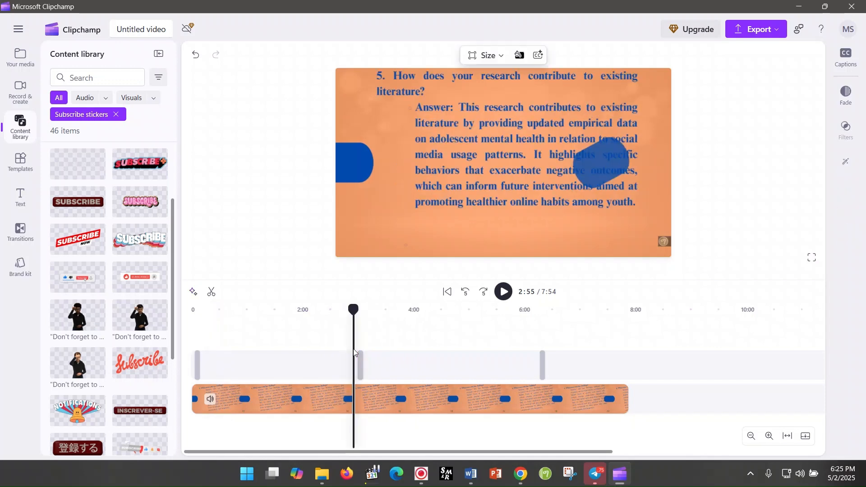
pyautogui.click(504, 292)
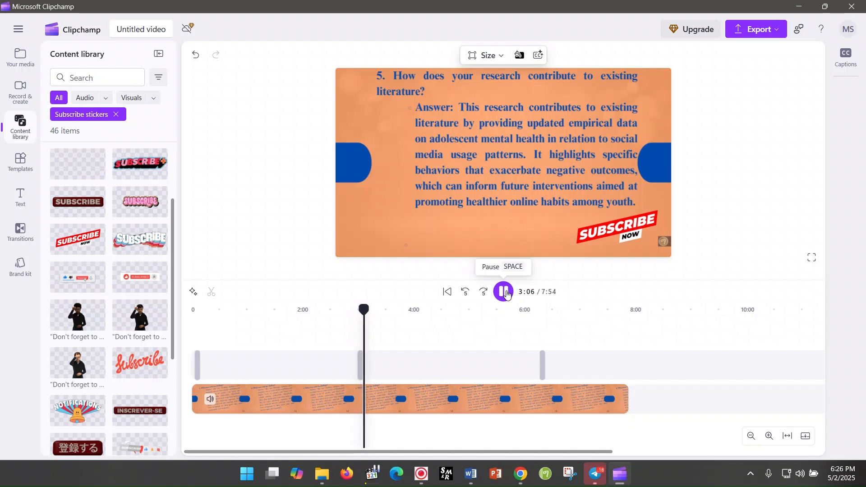
pyautogui.click(507, 293)
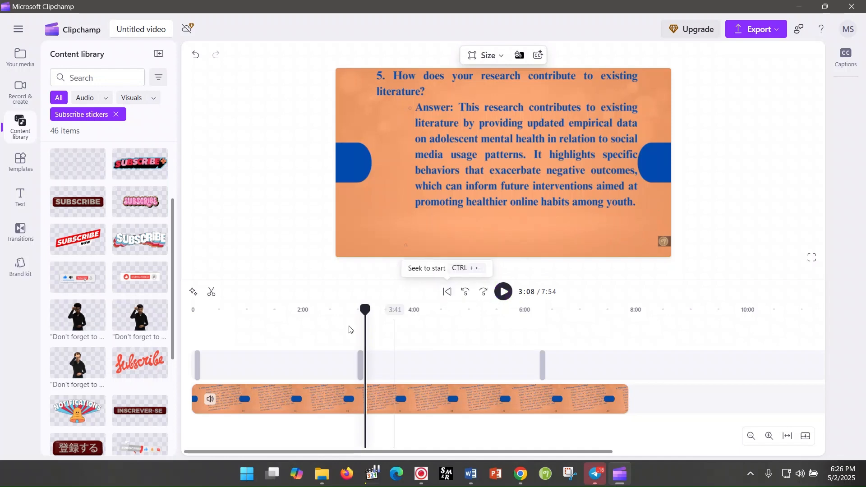
pyautogui.click(208, 403)
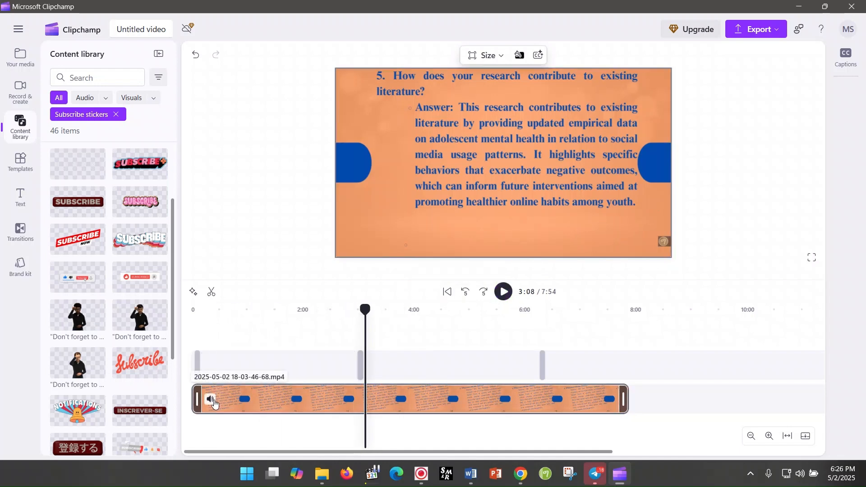
pyautogui.click(211, 402)
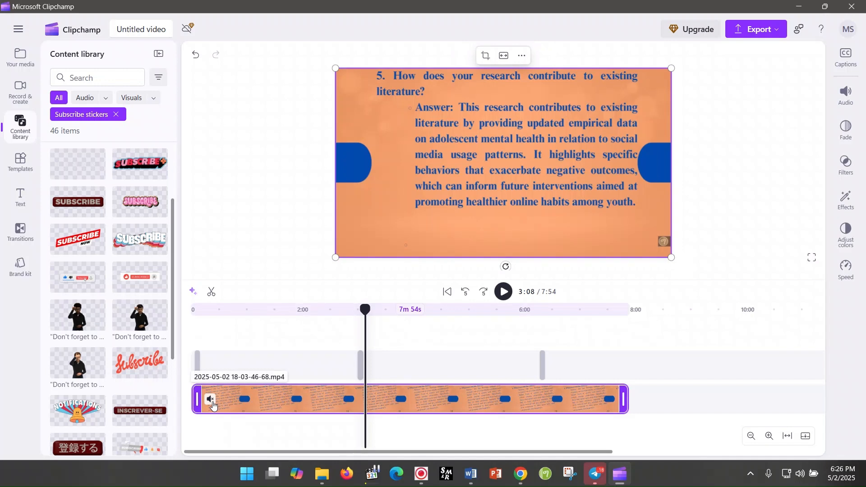
pyautogui.click(211, 400)
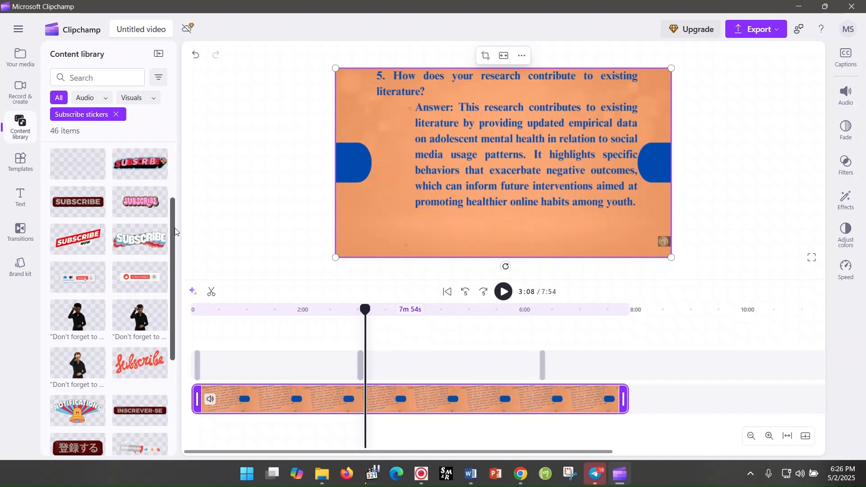
# Step: Browse the content library's subscribe stickers, its all-content categories and the Music collections
pyautogui.moveTo(171, 228); pyautogui.dragTo(175, 397)
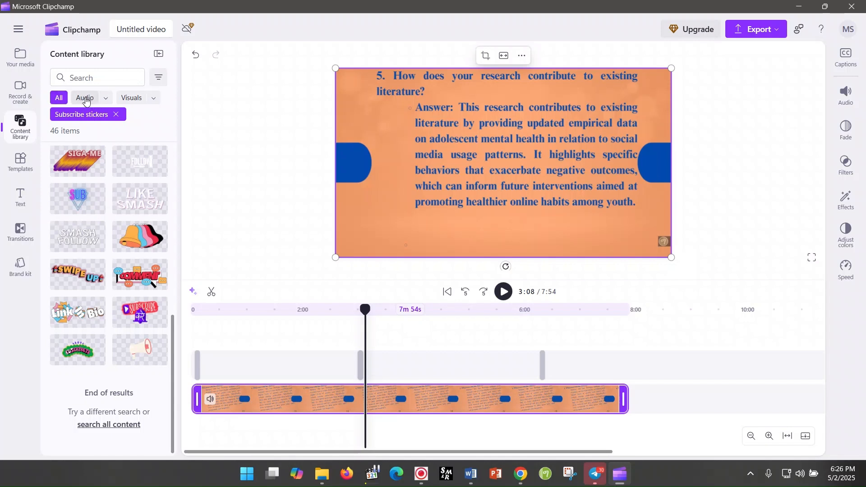
pyautogui.click(86, 100)
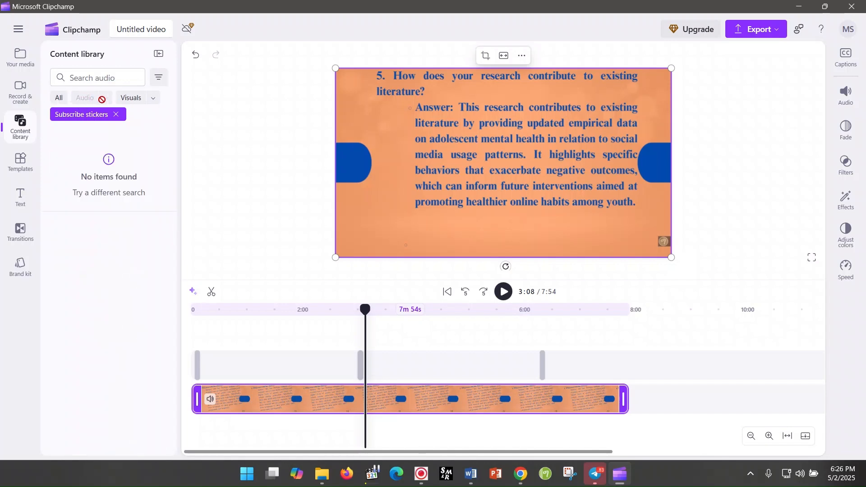
pyautogui.click(57, 101)
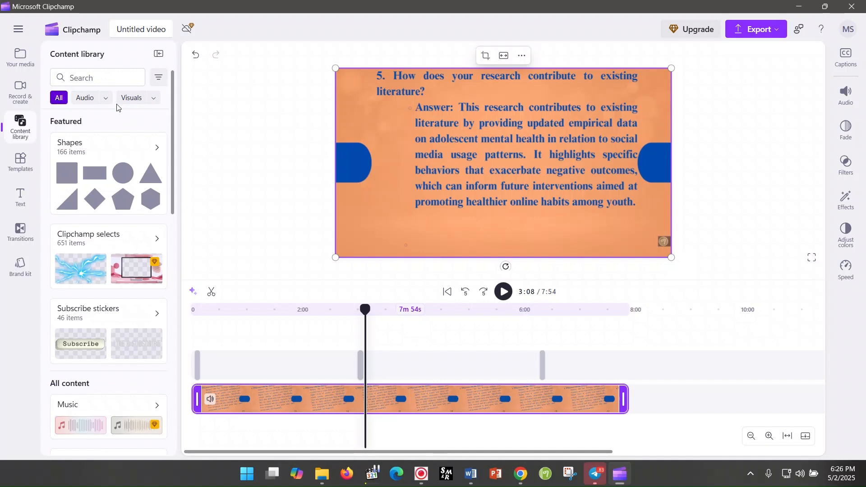
pyautogui.moveTo(174, 116); pyautogui.dragTo(181, 207)
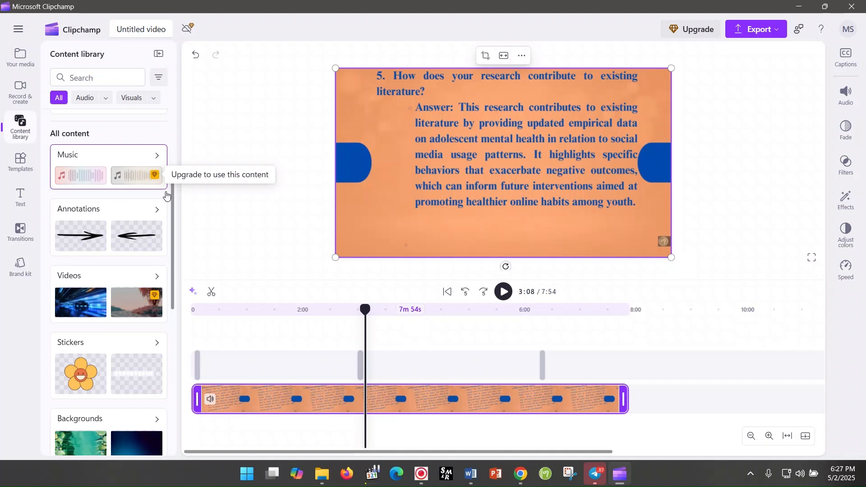
pyautogui.moveTo(172, 212); pyautogui.dragTo(180, 350)
pyautogui.moveTo(179, 381); pyautogui.dragTo(187, 190)
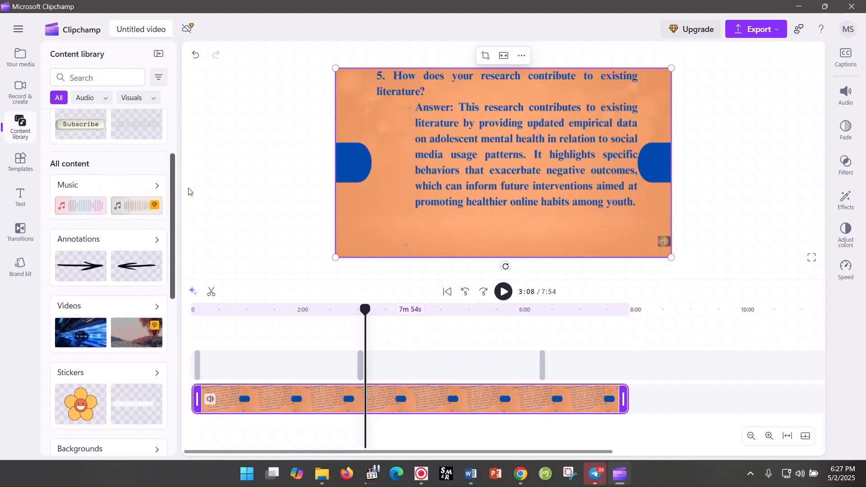
pyautogui.click(150, 188)
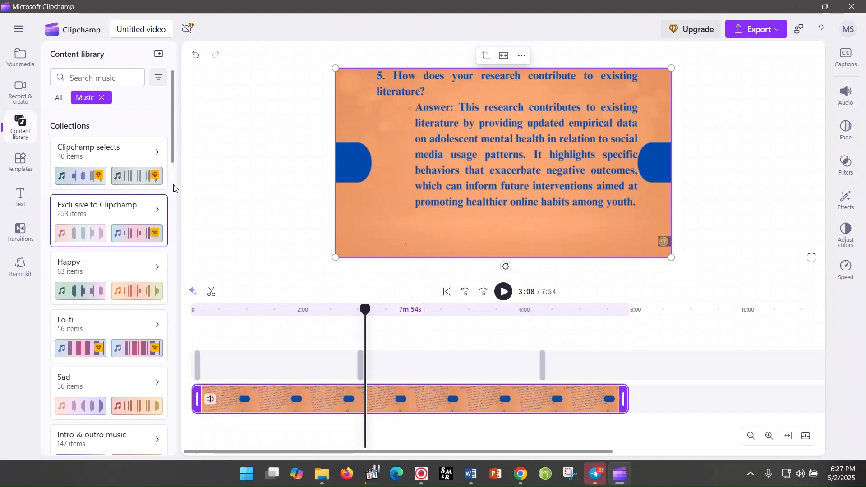
pyautogui.scroll(-3, 173, 188)
pyautogui.moveTo(174, 186); pyautogui.dragTo(193, 110)
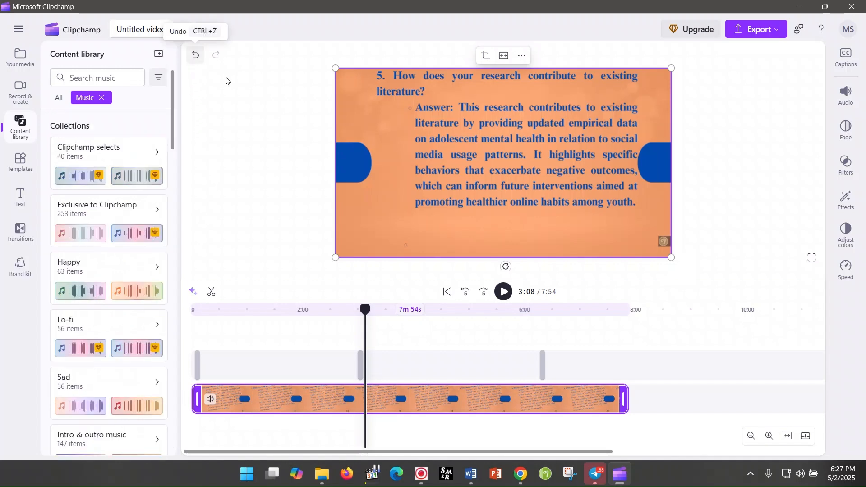
# Step: Cut off the recording's ending by splitting it at 7:37, before the context menu appears, and deleting the last segment
pyautogui.click(493, 340)
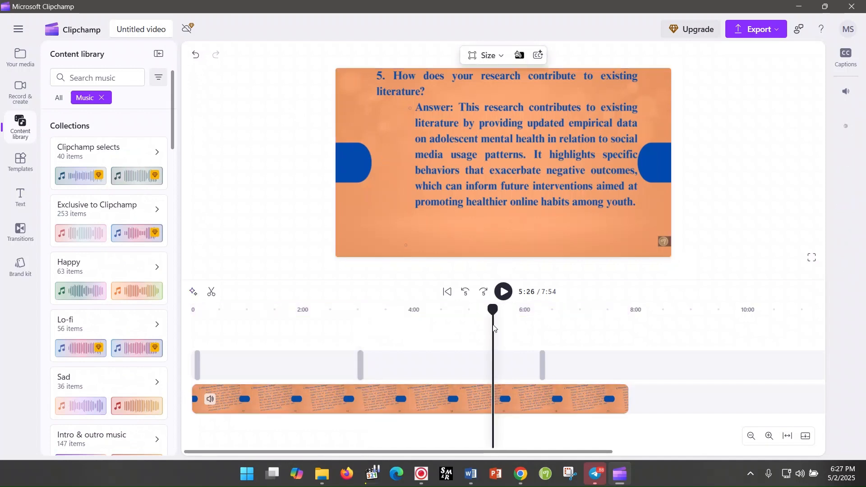
pyautogui.click(564, 339)
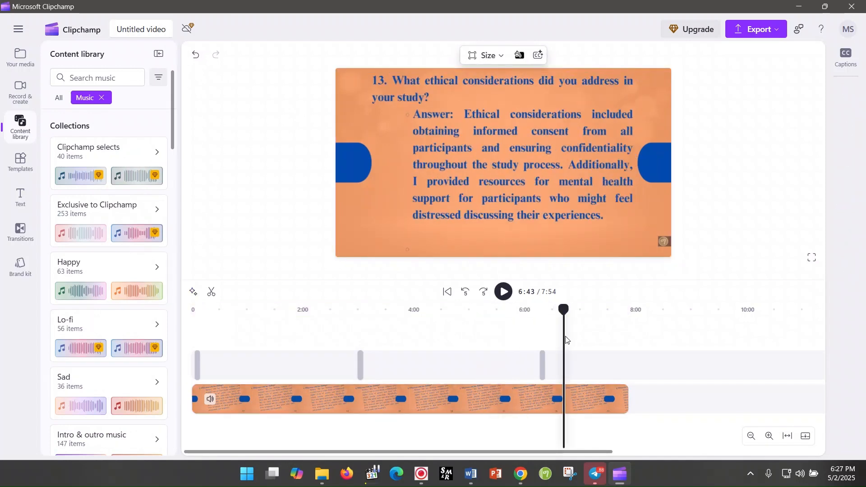
pyautogui.click(587, 346)
pyautogui.click(621, 358)
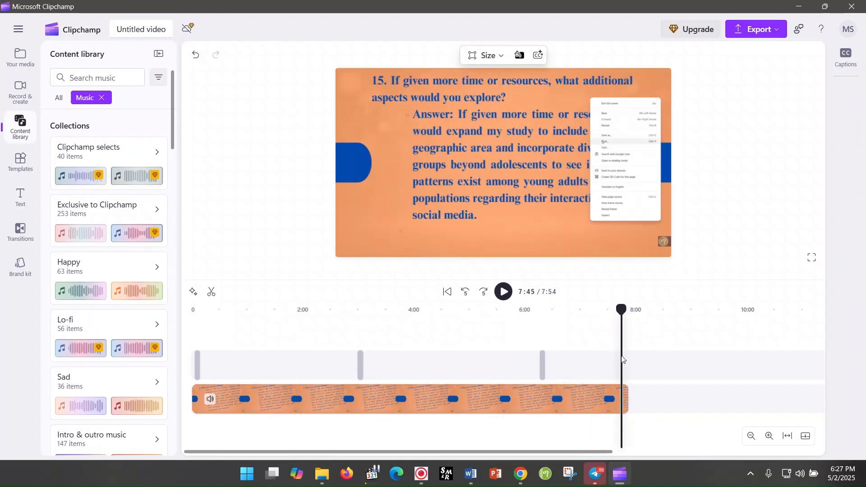
pyautogui.click(648, 251)
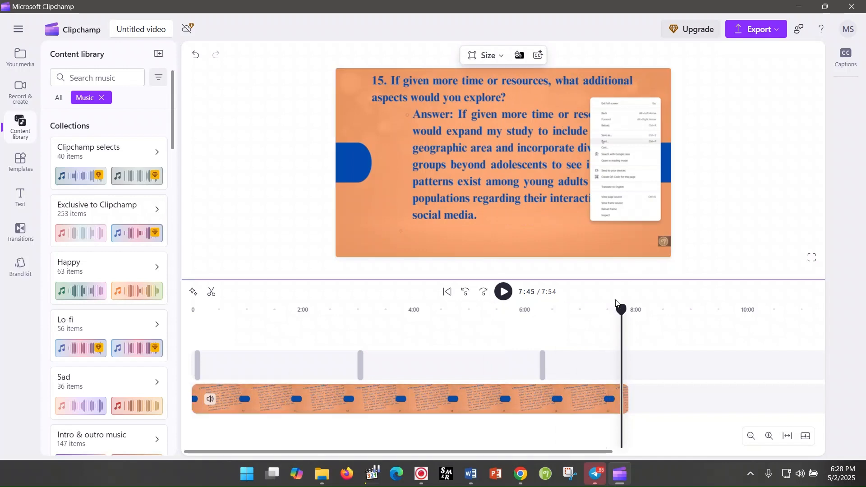
pyautogui.click(610, 319)
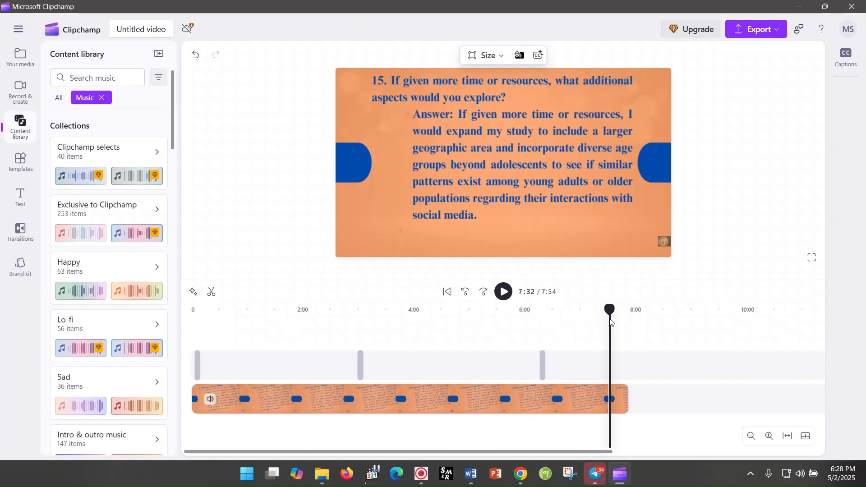
pyautogui.click(505, 293)
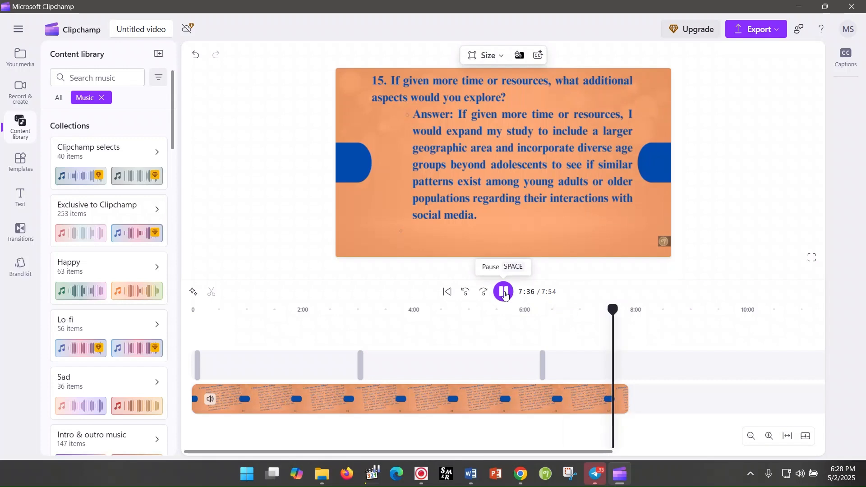
pyautogui.click(504, 293)
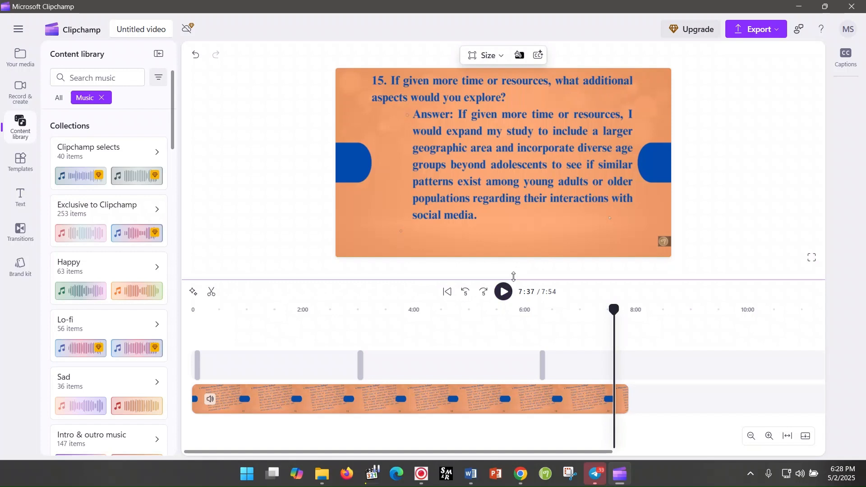
pyautogui.click(212, 293)
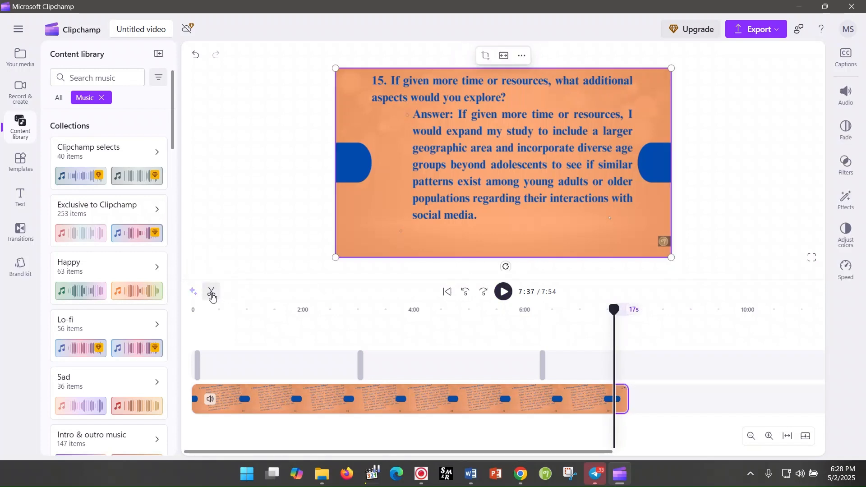
pyautogui.rightClick(625, 397)
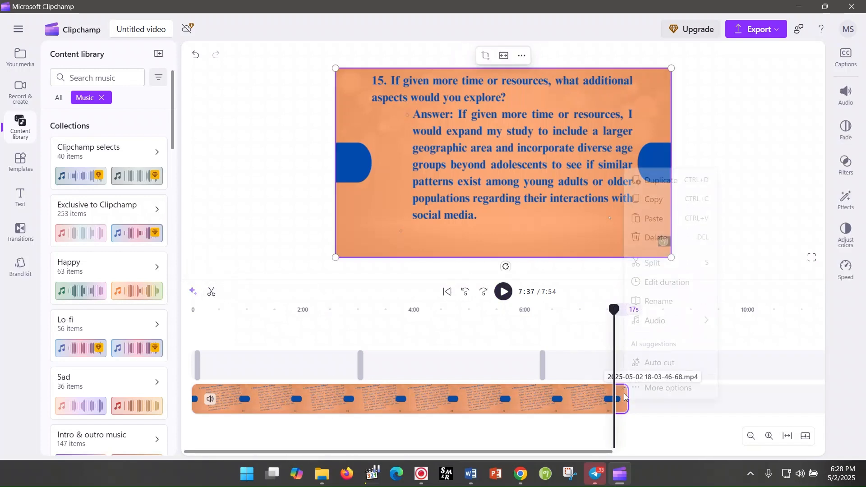
pyautogui.click(663, 231)
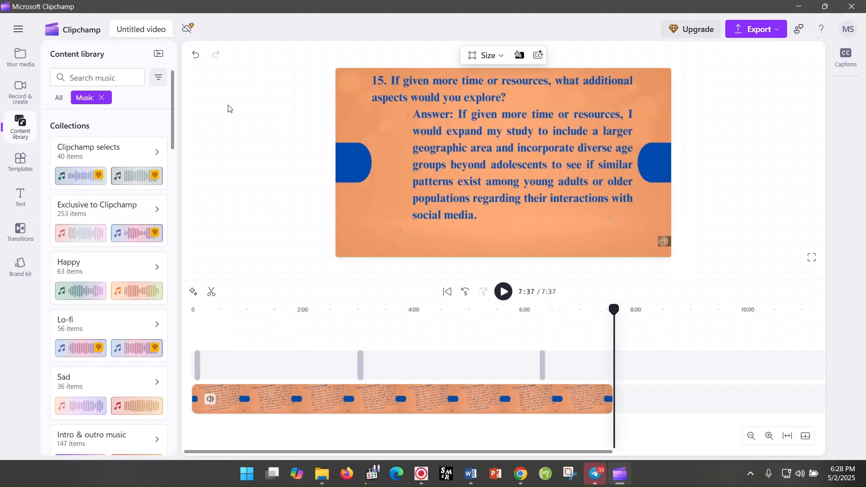
# Step: Open the text library and look through its text styles and titles
pyautogui.click(19, 200)
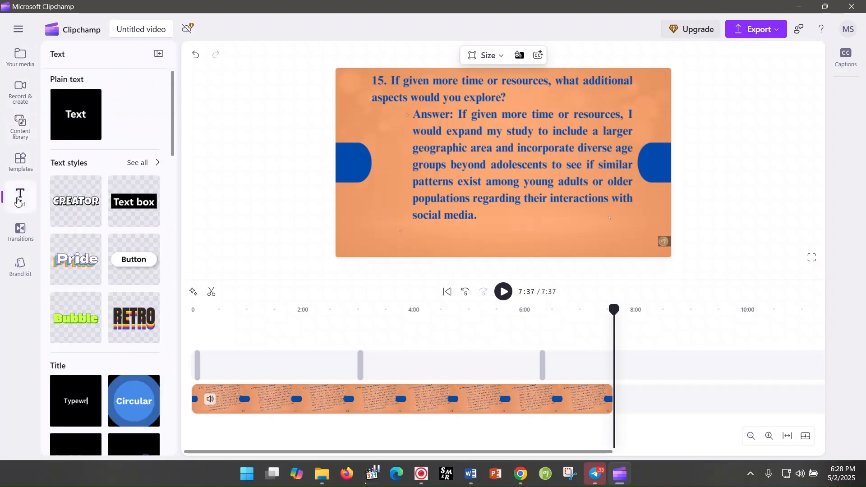
pyautogui.moveTo(173, 150); pyautogui.dragTo(177, 222)
pyautogui.moveTo(178, 239); pyautogui.dragTo(187, 136)
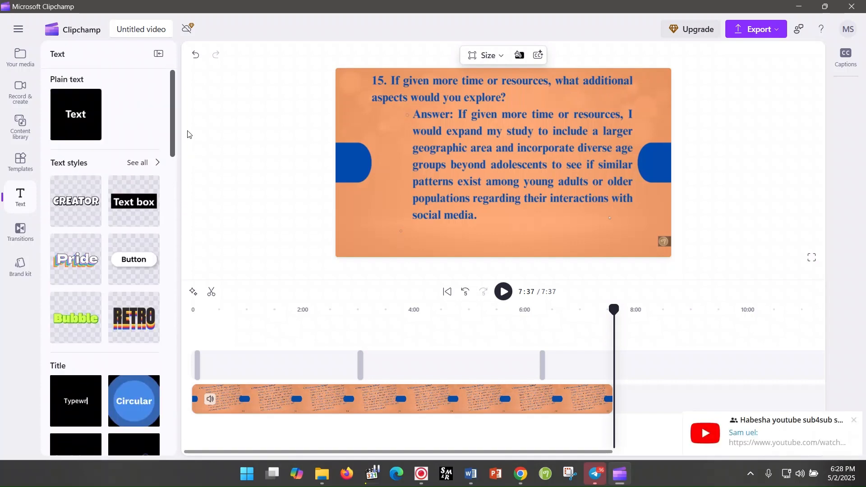
# Step: Add the Text box style to the timeline and move it slightly before the recording's end
pyautogui.moveTo(131, 201)
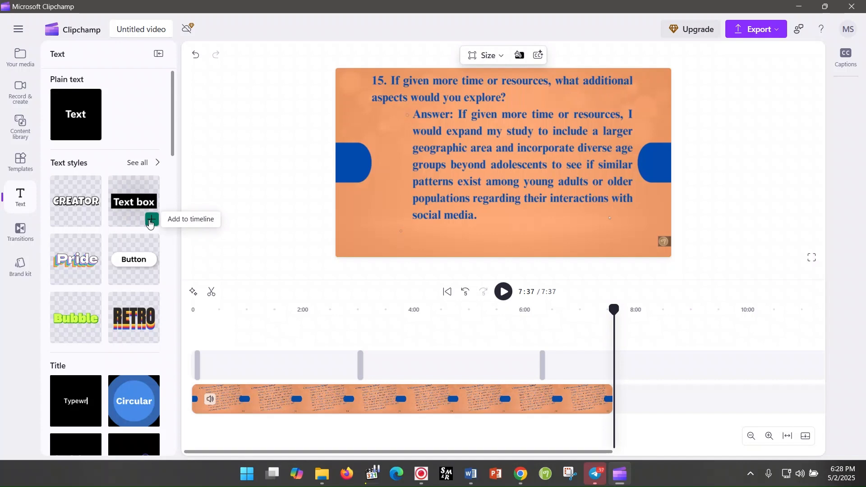
pyautogui.click(151, 221)
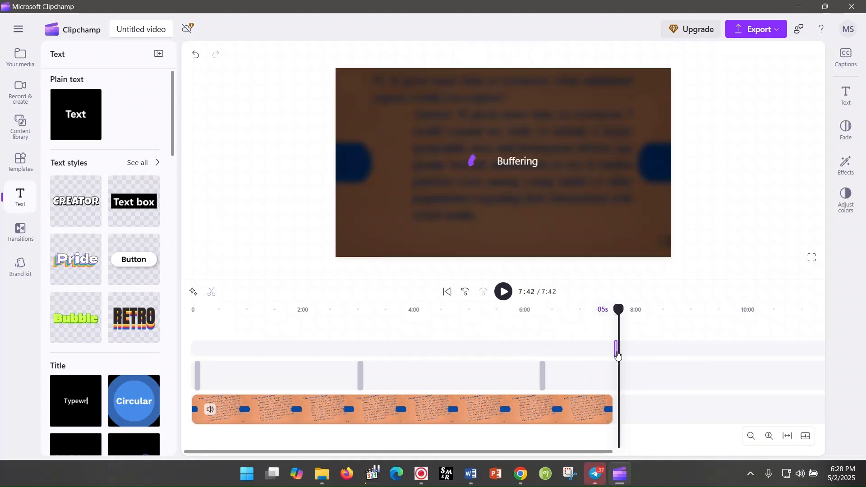
pyautogui.moveTo(617, 354); pyautogui.dragTo(607, 383)
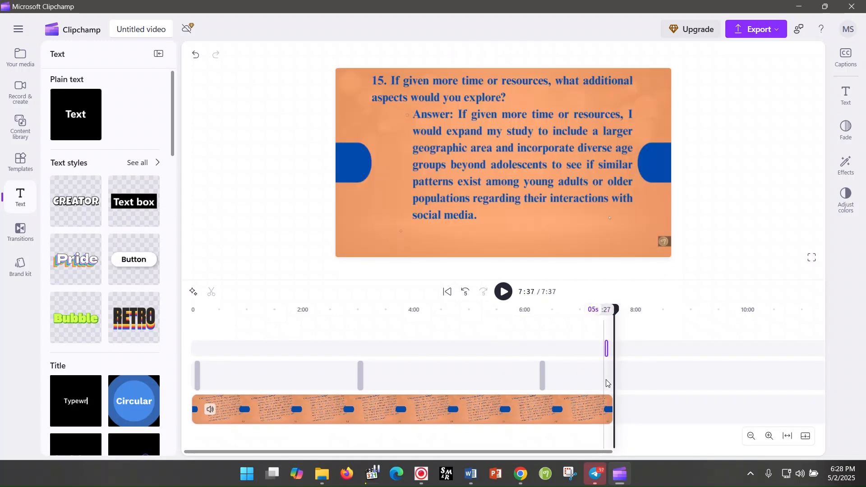
# Step: Preview the Text box clip from 7:24 and delete it from the timeline
pyautogui.click(602, 309)
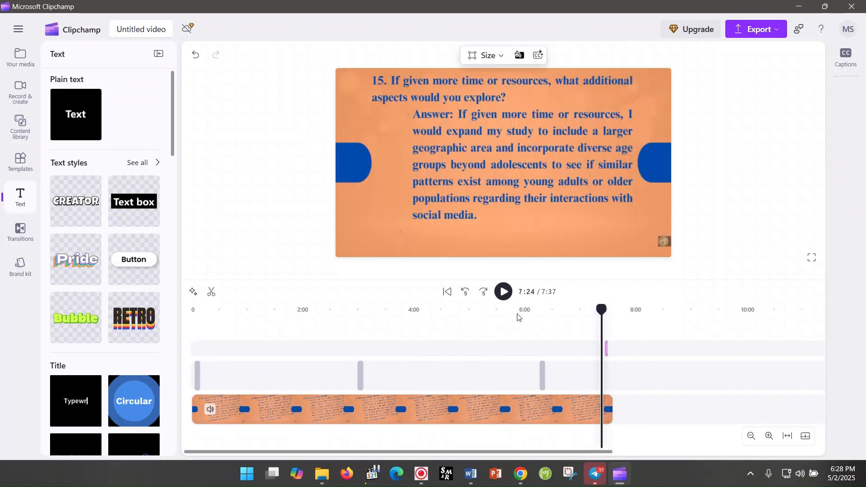
pyautogui.click(504, 292)
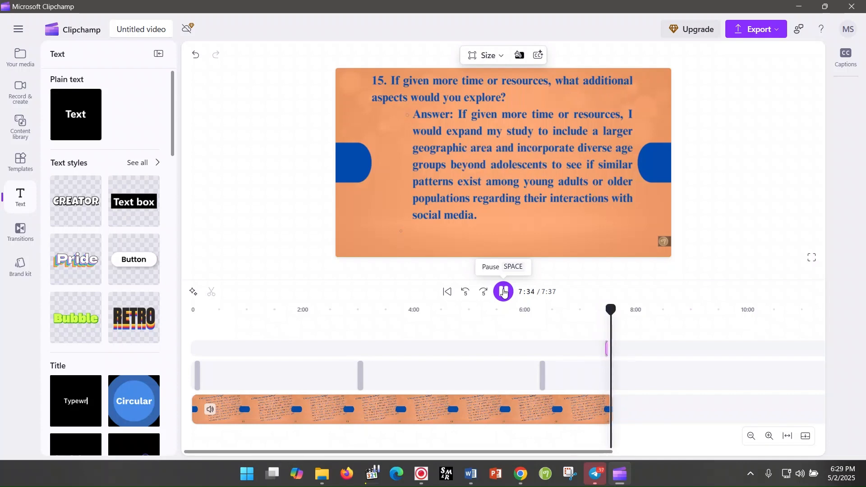
pyautogui.click(504, 292)
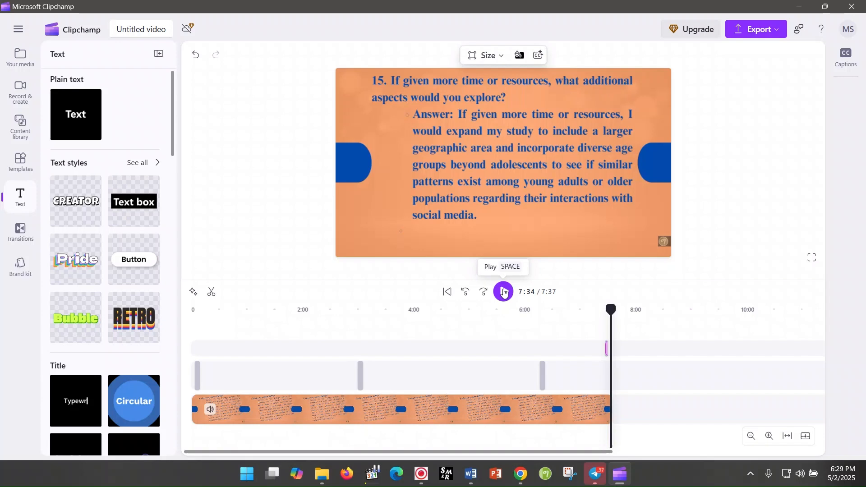
pyautogui.click(607, 348)
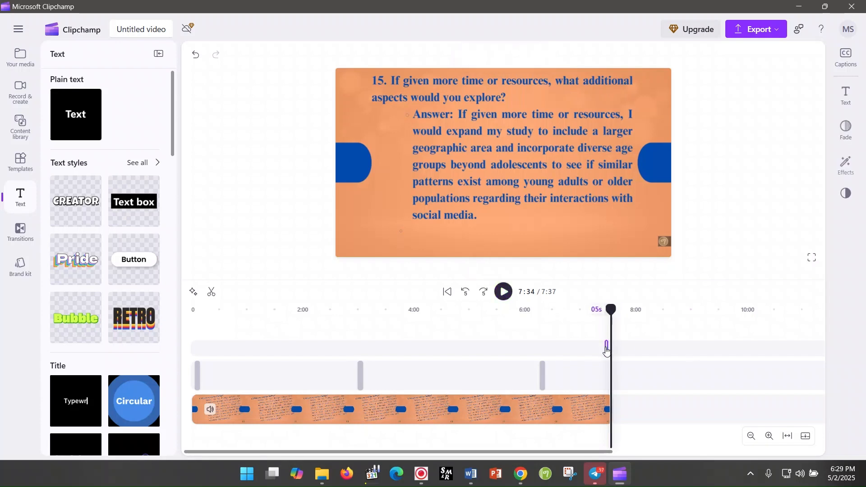
pyautogui.press('Delete')
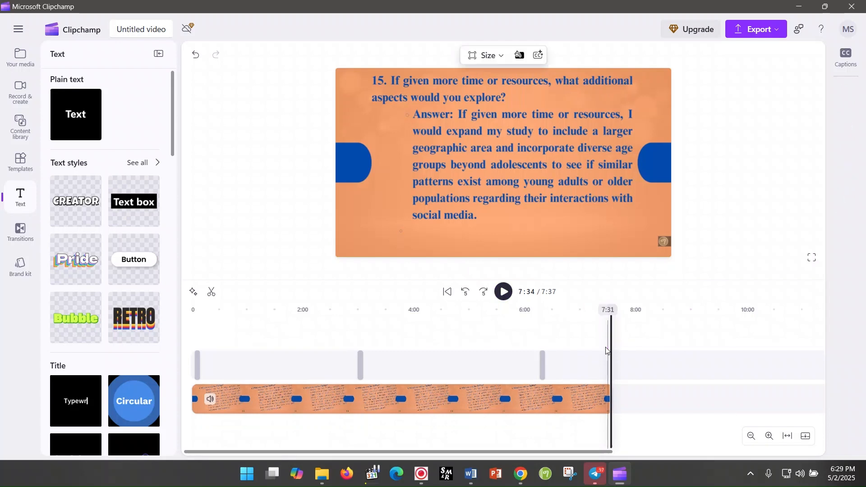
# Step: Add the Circular title to the timeline at 7:34 and play back the video's ending with it
pyautogui.moveTo(136, 403)
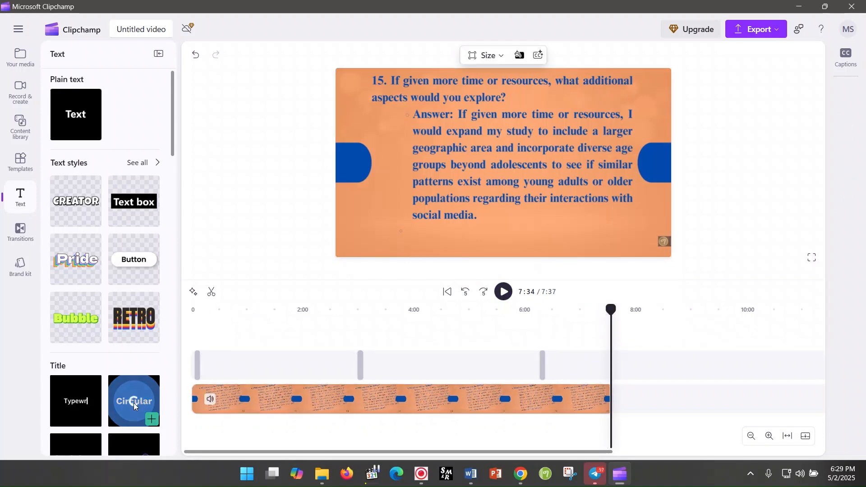
pyautogui.click(151, 421)
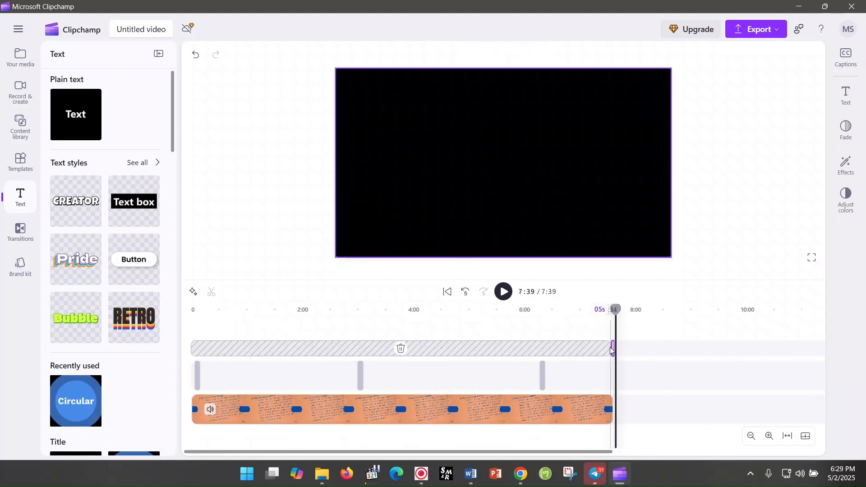
pyautogui.click(611, 311)
pyautogui.click(503, 294)
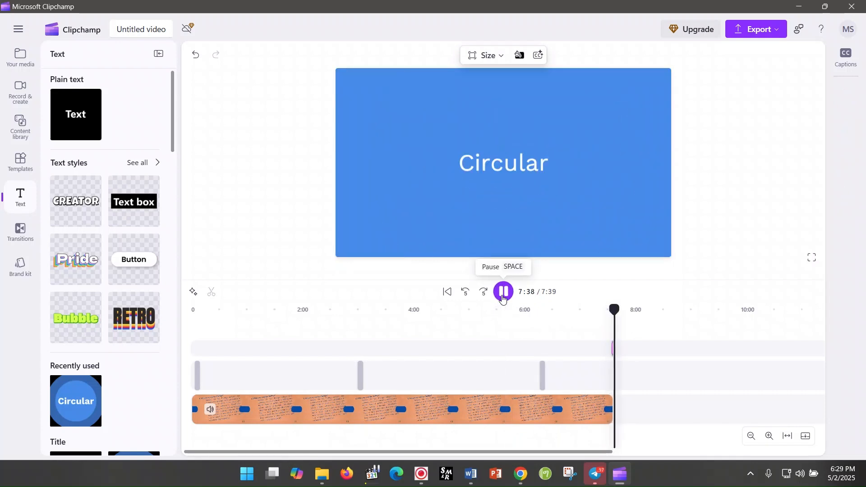
pyautogui.click(503, 294)
# Step: Replace the Circular title's text with "Thank you for watching"
pyautogui.click(496, 170)
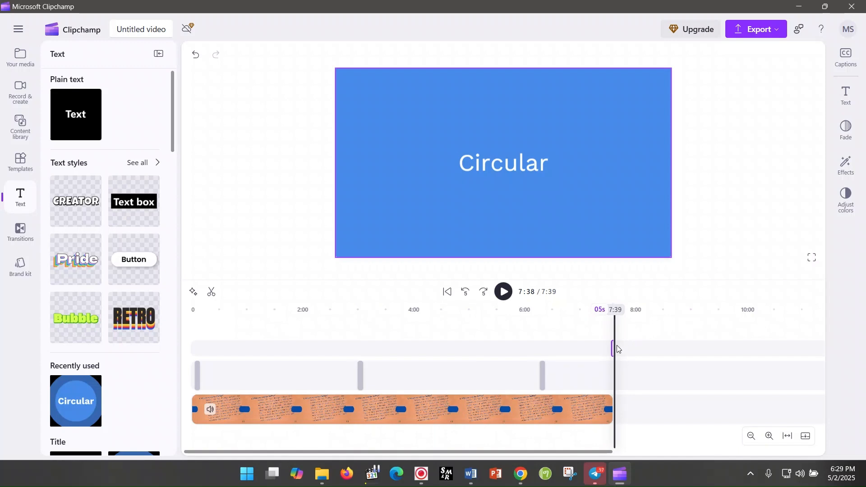
pyautogui.click(612, 357)
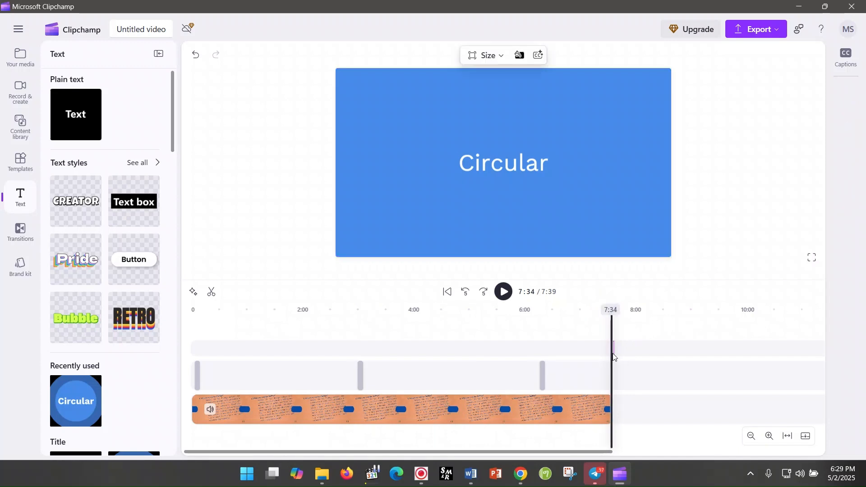
pyautogui.click(613, 356)
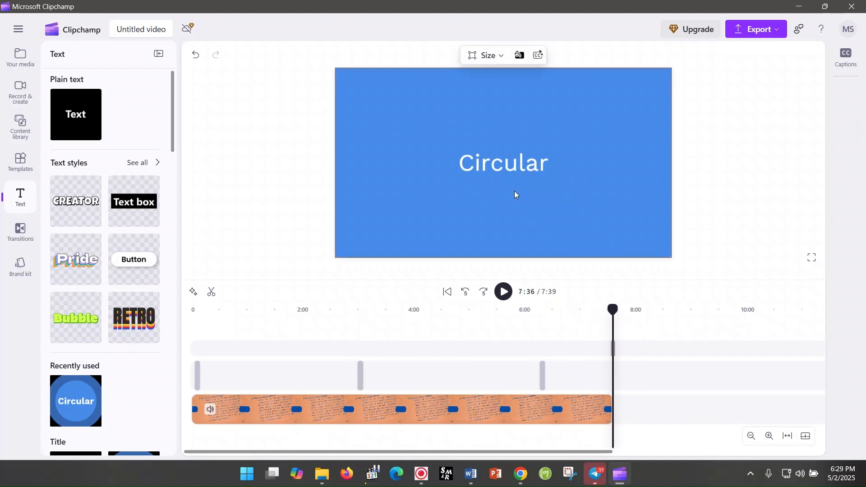
pyautogui.click(504, 168)
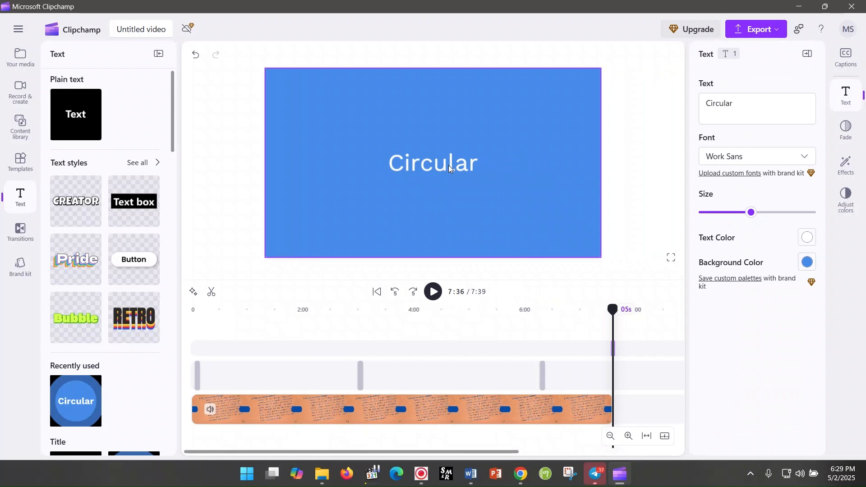
pyautogui.doubleClick(738, 110)
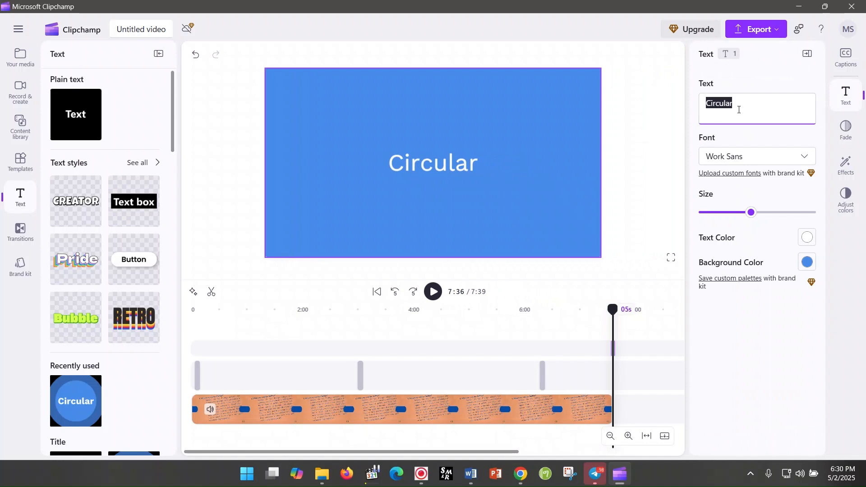
pyautogui.write('Than')
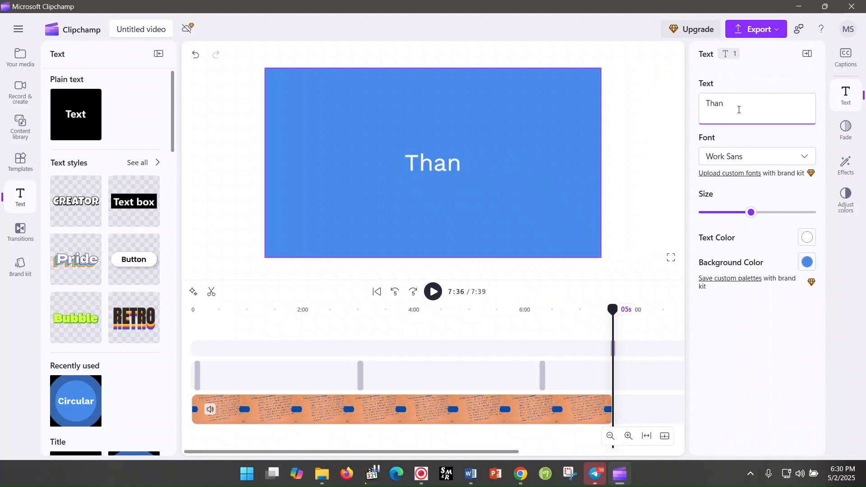
pyautogui.write('k you for watc')
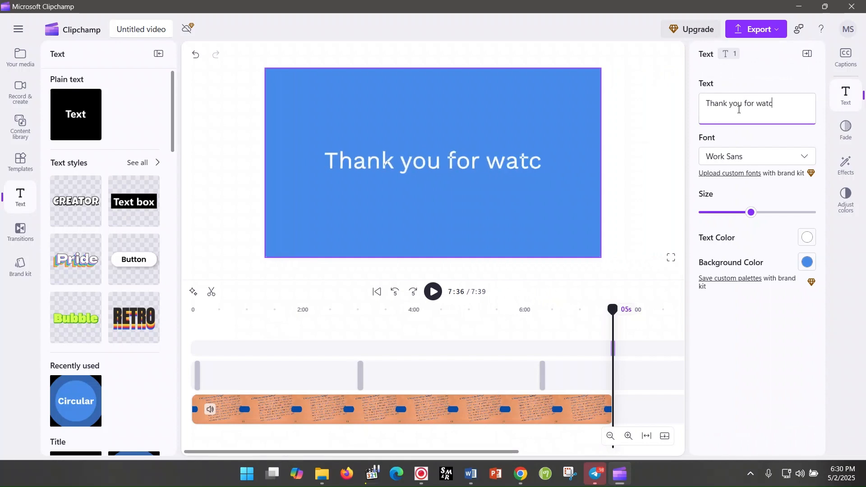
pyautogui.write('hing')
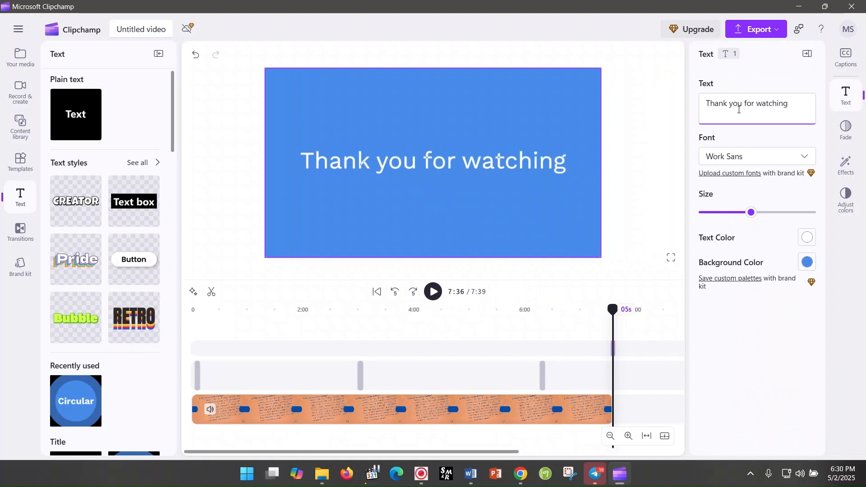